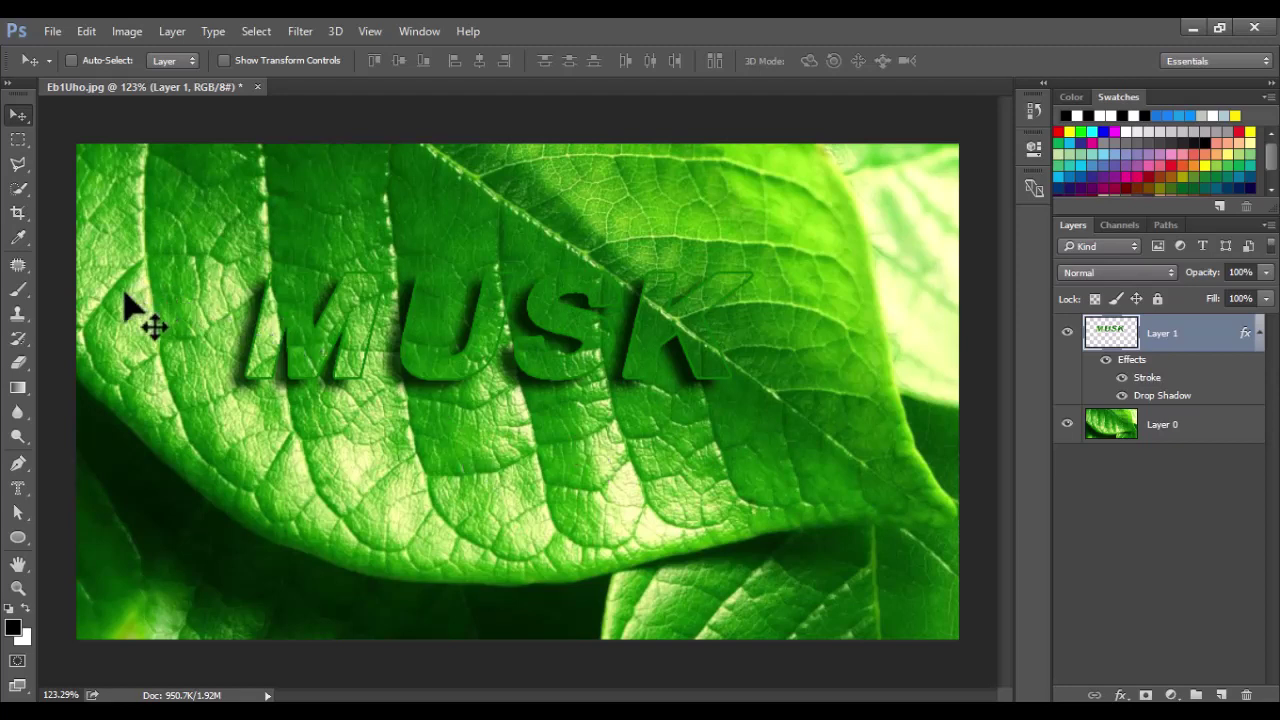
Step: With Leaf (2).jpg open, switch to the Type tool group
{"action": "left_click", "coordinate": [10, 490]}
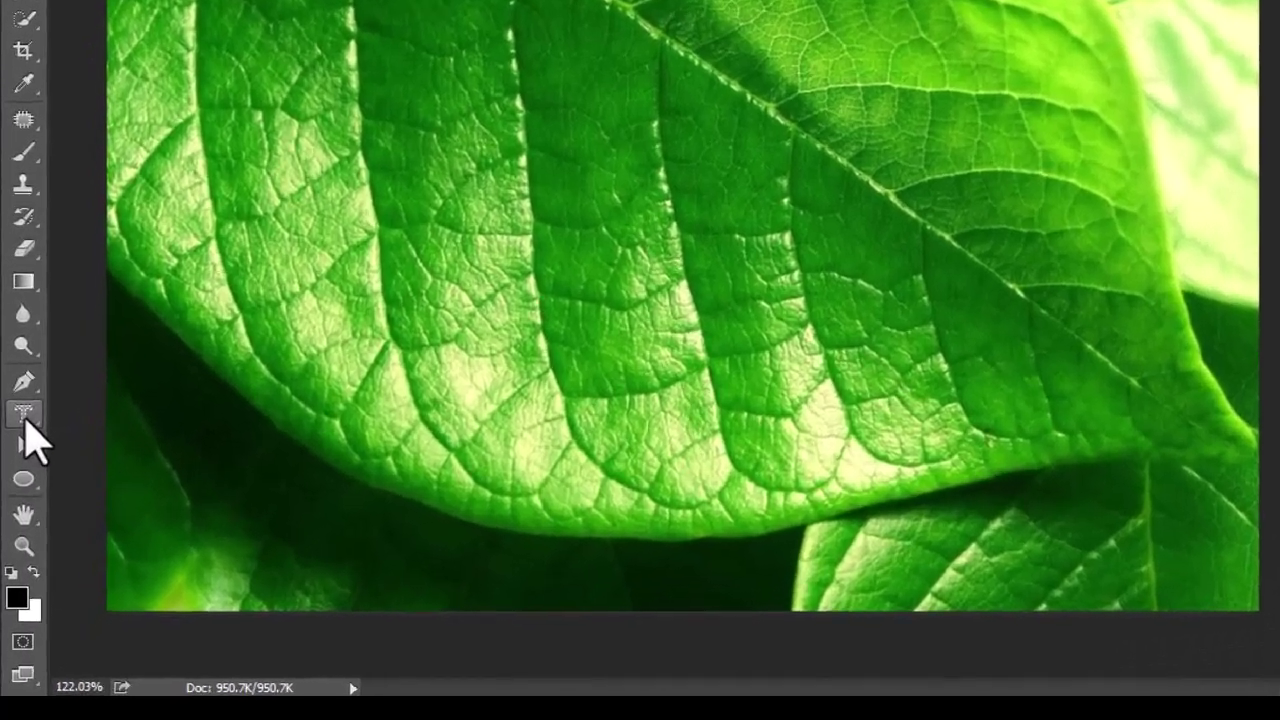
Step: Type MUSK with the Horizontal Type Mask Tool on the leaf's left side and enlarge it
{"action": "right_click", "coordinate": [18, 490]}
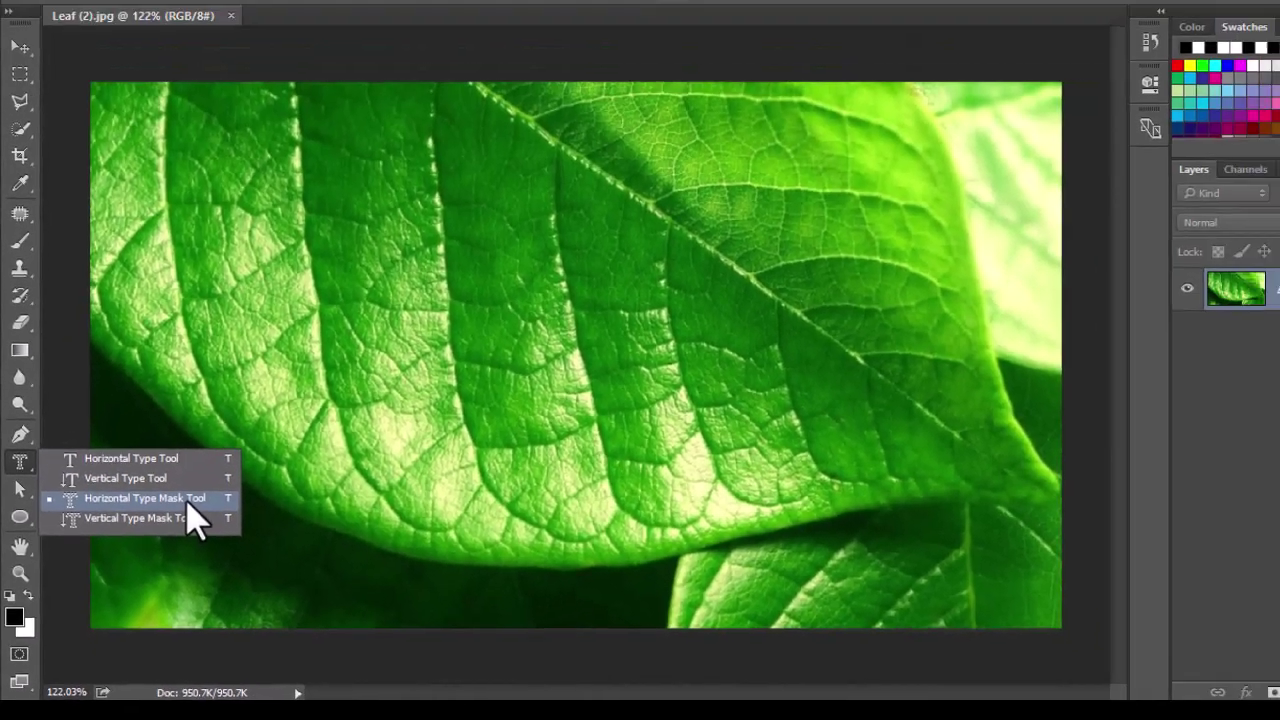
{"action": "left_click", "coordinate": [186, 500]}
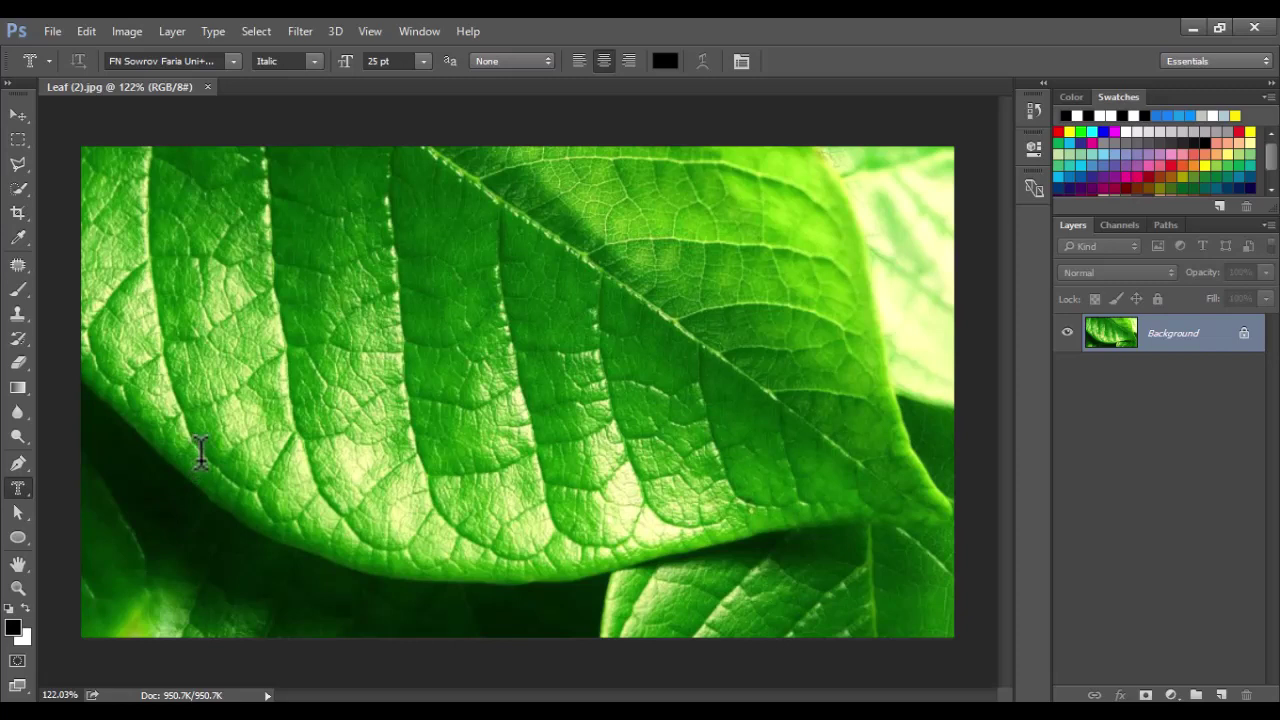
{"action": "left_click", "coordinate": [231, 327]}
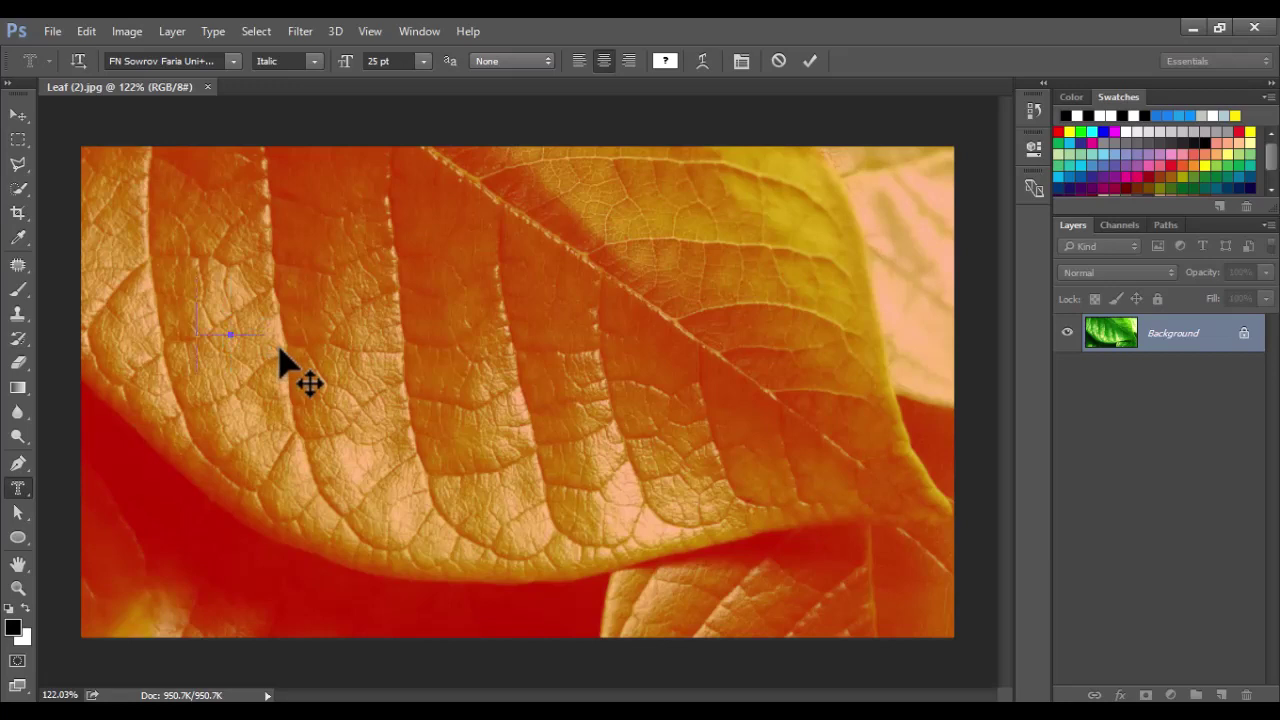
{"action": "type", "text": "MUSK"}
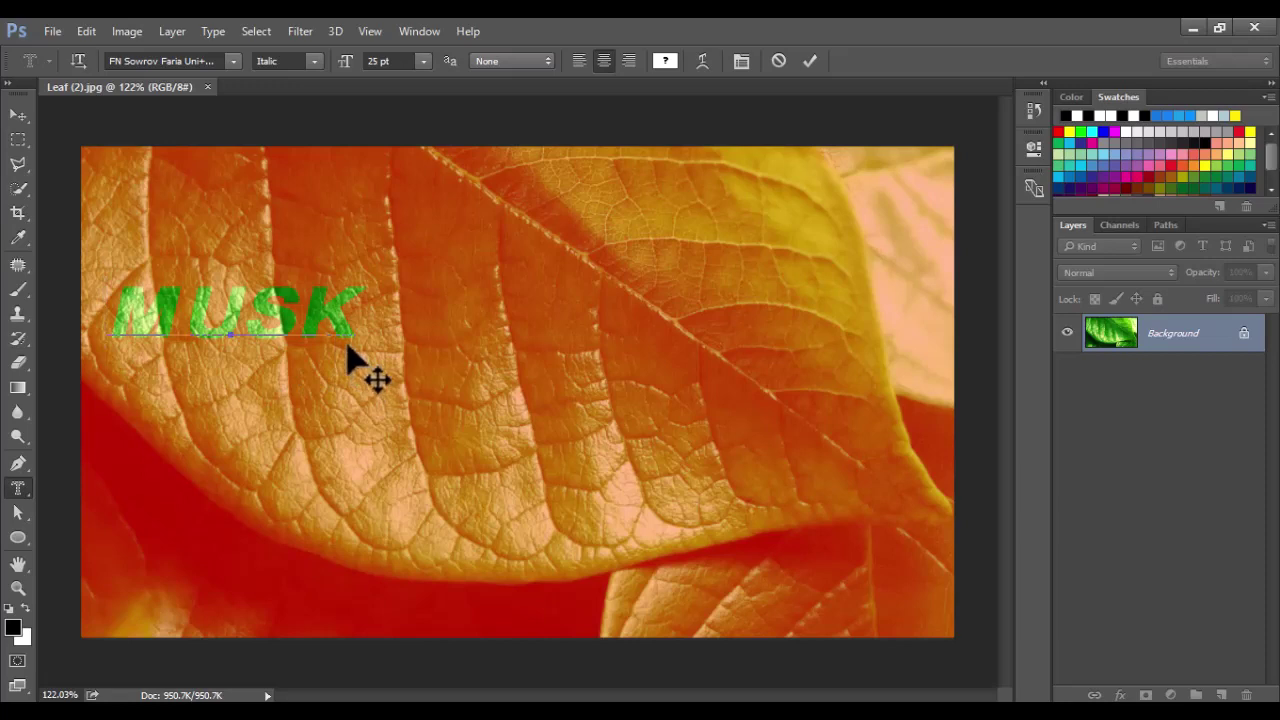
{"action": "key", "text": "ctrl"}
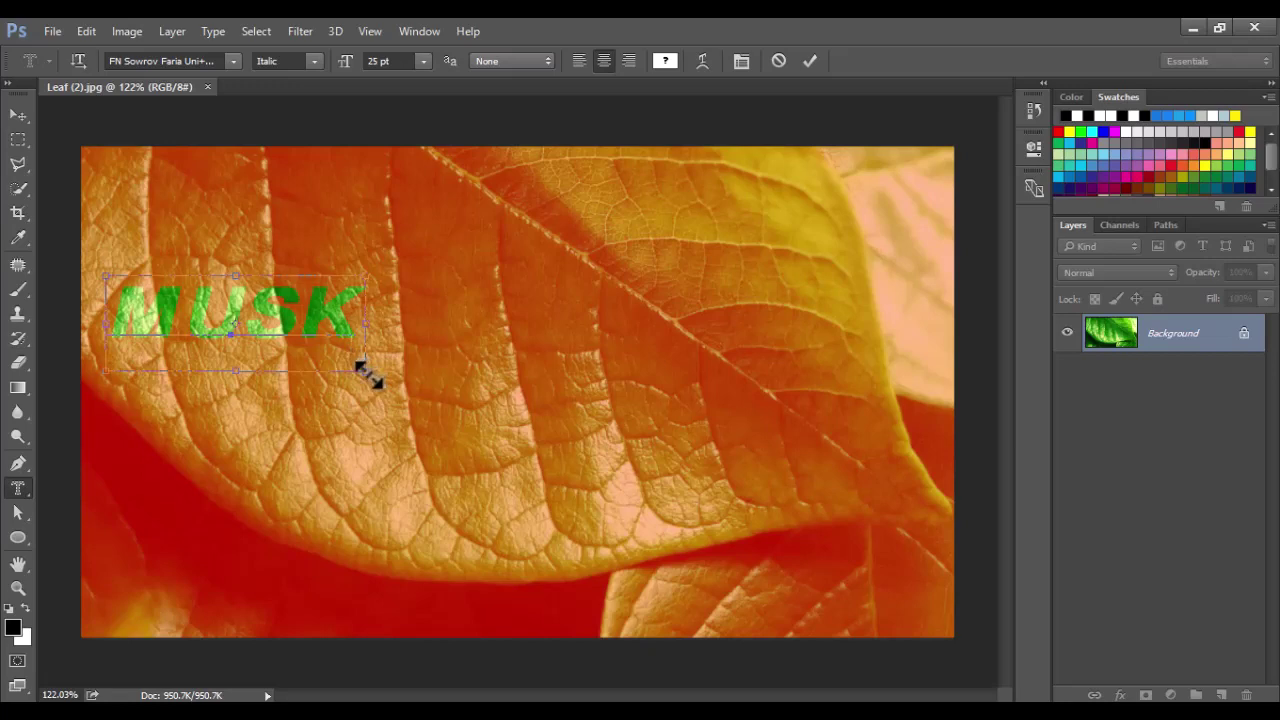
{"action": "left_click_drag", "start_coordinate": [366, 369], "coordinate": [812, 498]}
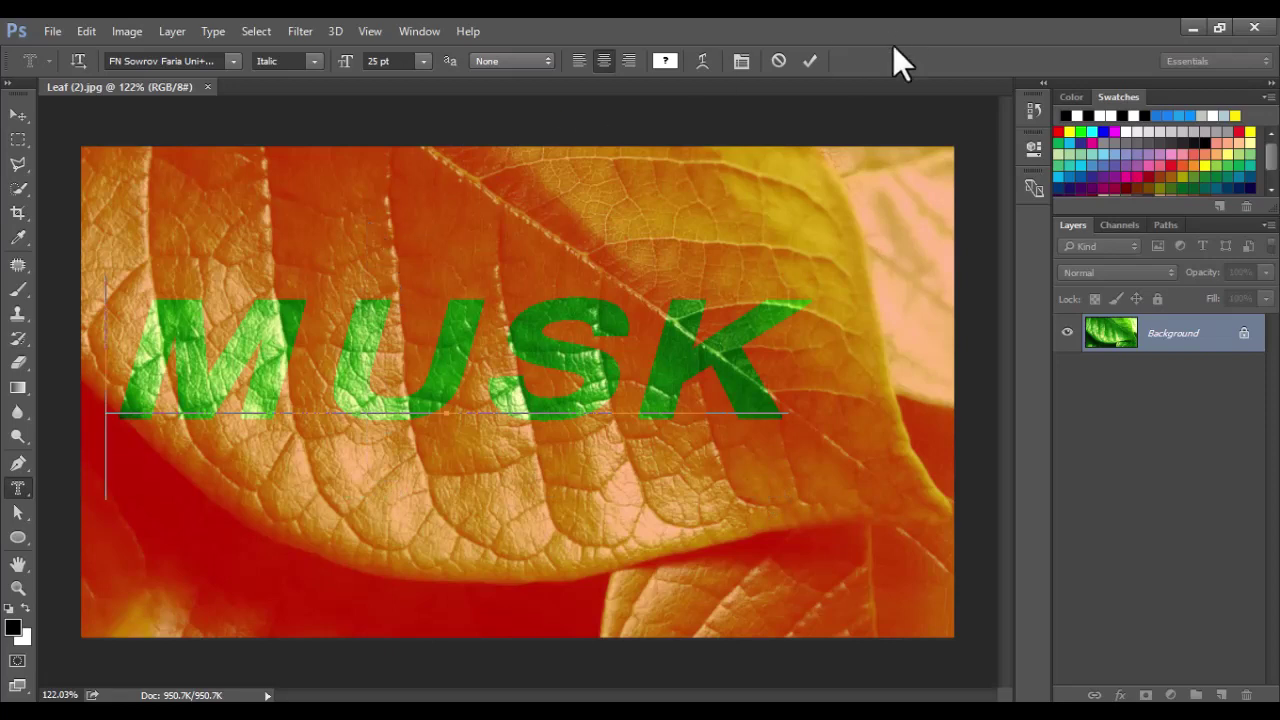
Step: Commit the MUSK type mask as a selection and nudge it up and right
{"action": "left_click", "coordinate": [808, 66]}
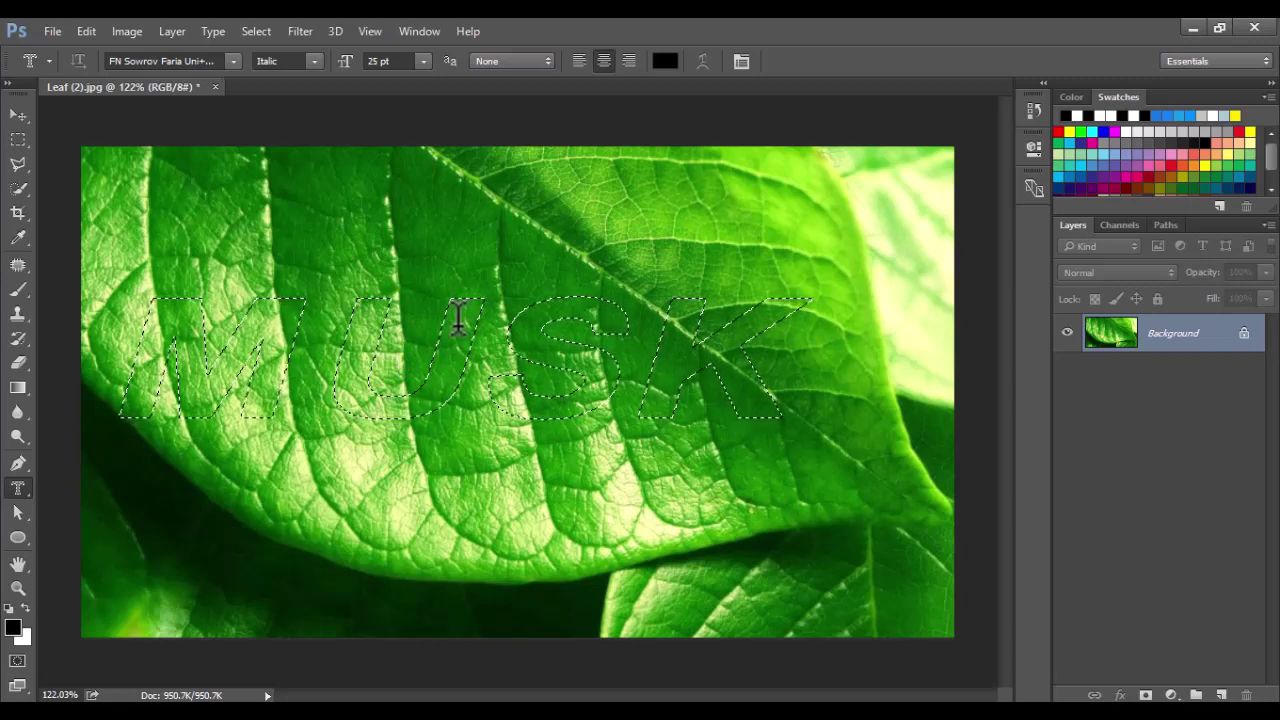
{"action": "key", "text": "shift+Up"}
{"action": "key", "text": "shift+Up"}
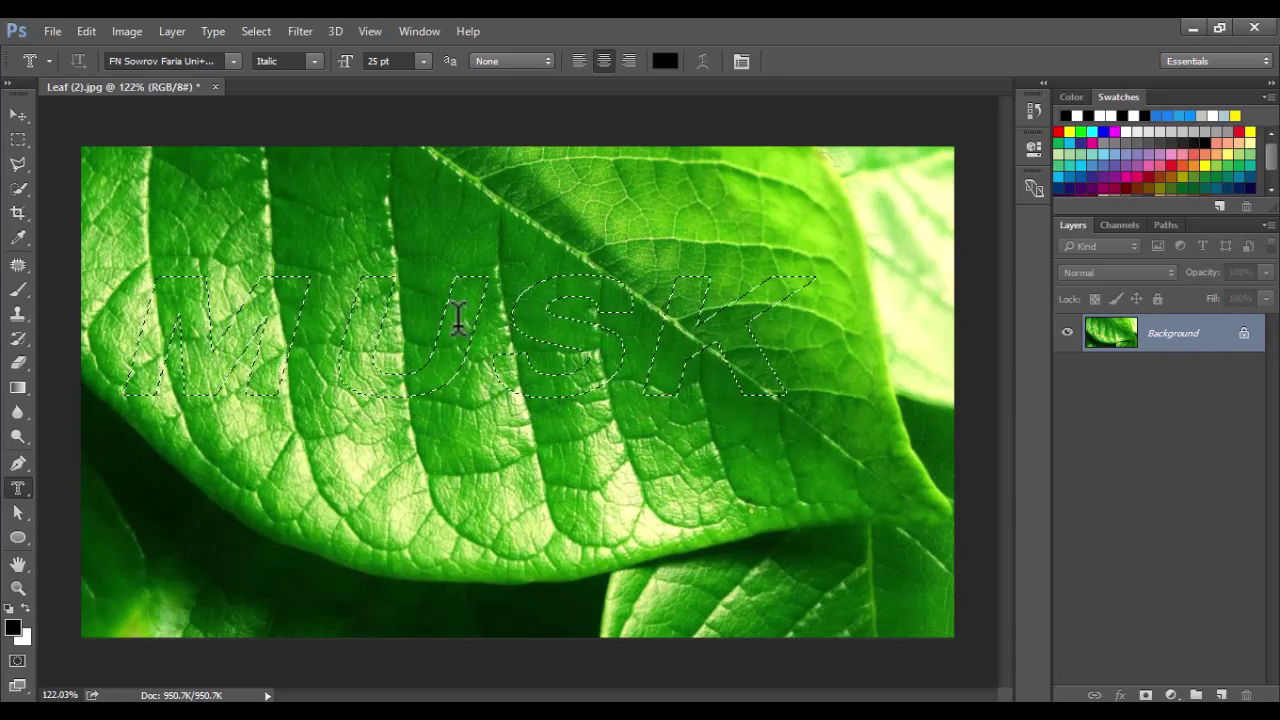
{"action": "key", "text": "shift+Right"}
{"action": "key", "text": "shift+Right"}
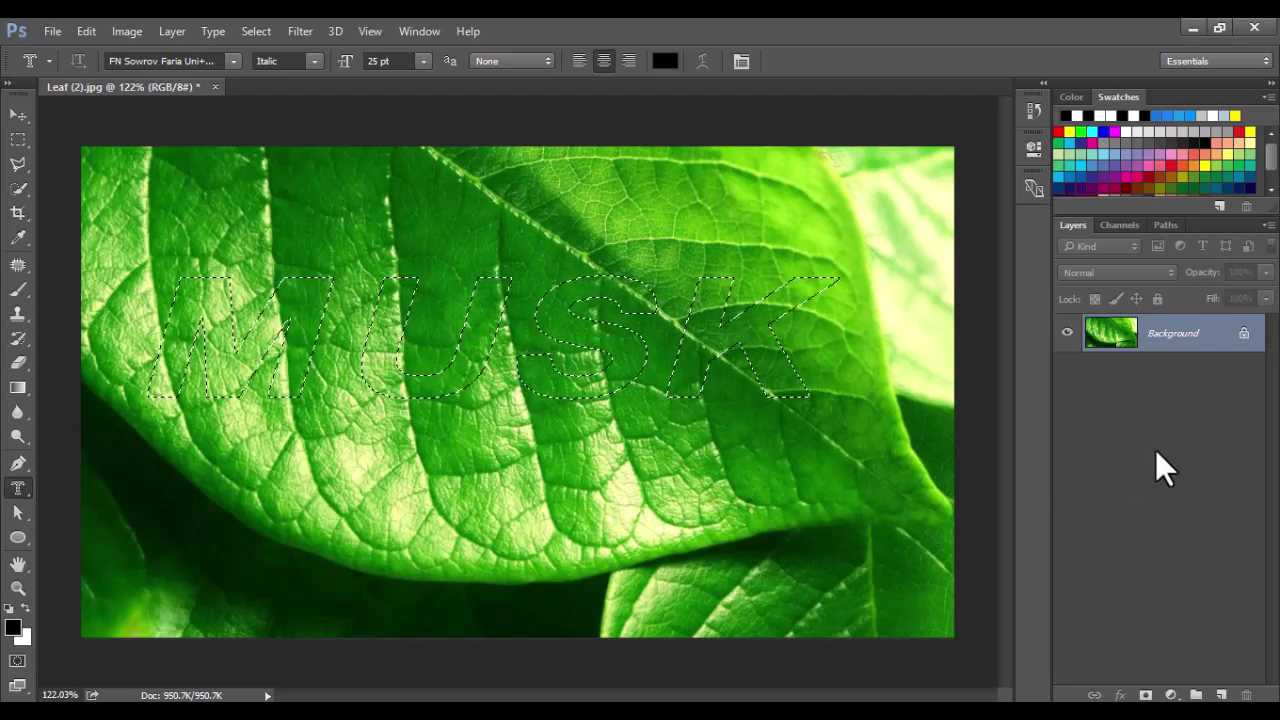
Step: Unlock the Background layer, then Copy Merged and Paste the MUSK leaf piece as Layer 1
{"action": "left_click", "coordinate": [1244, 334]}
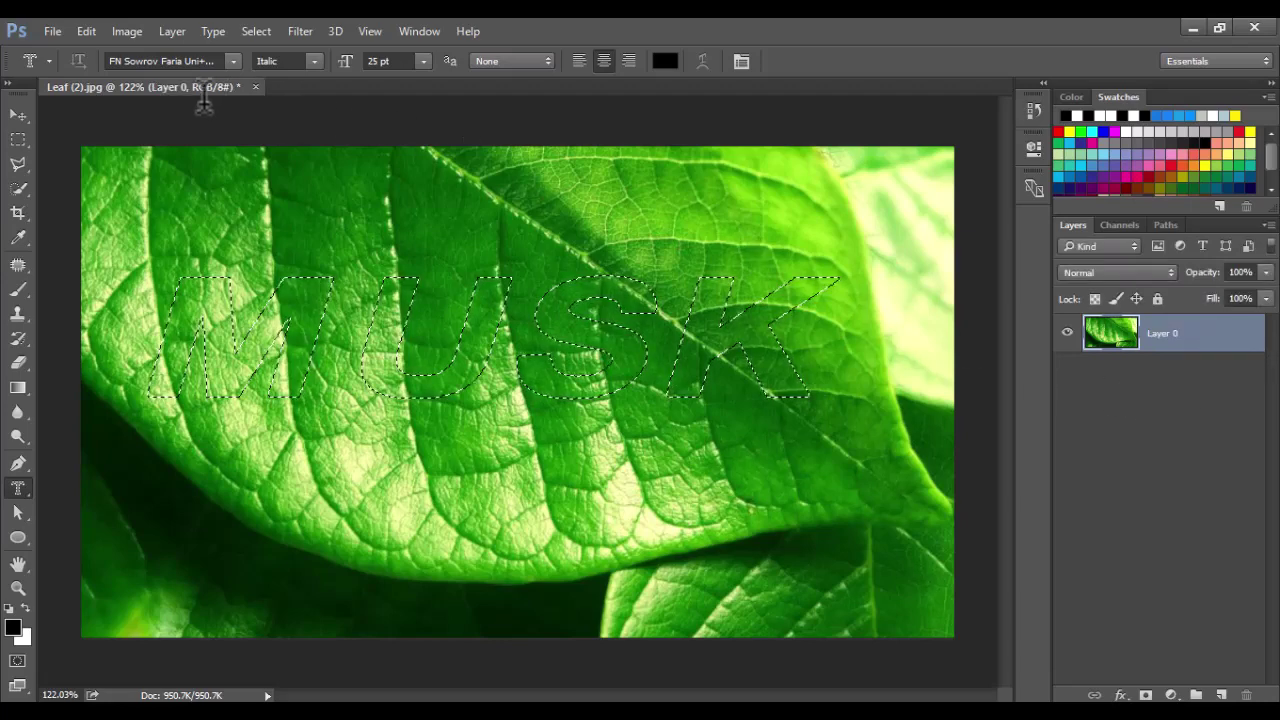
{"action": "left_click", "coordinate": [87, 31]}
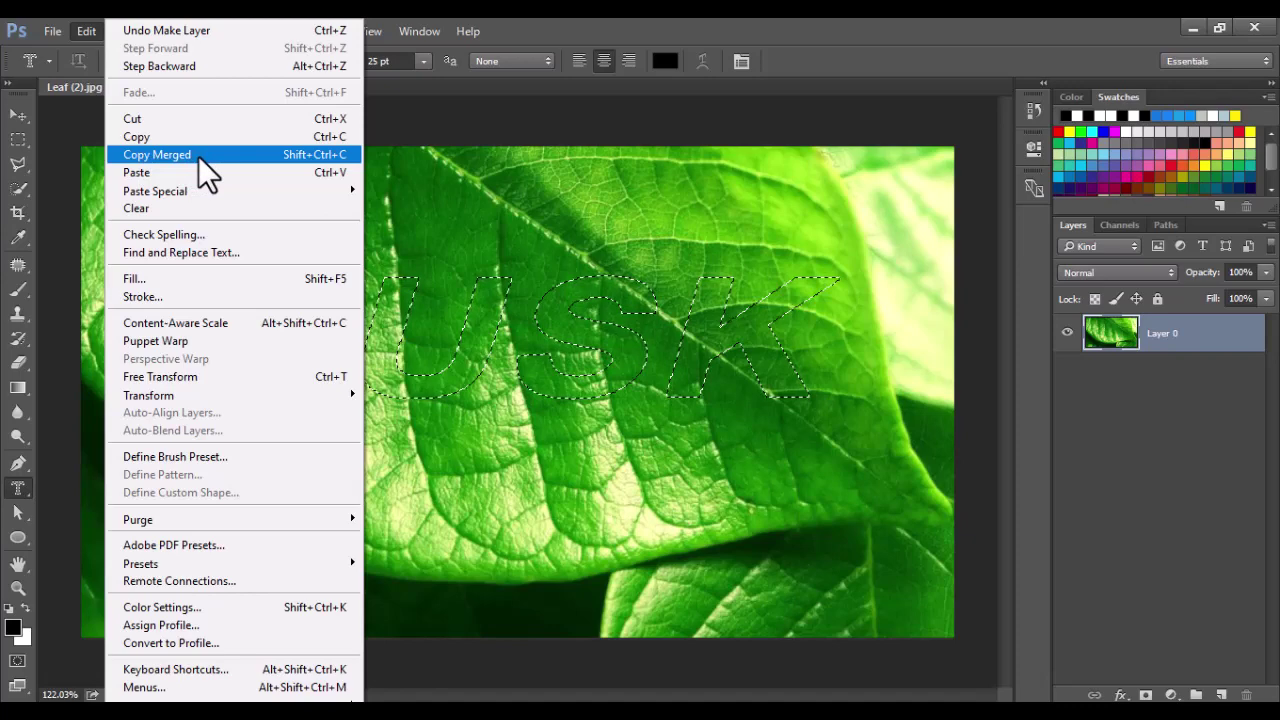
{"action": "left_click", "coordinate": [231, 156]}
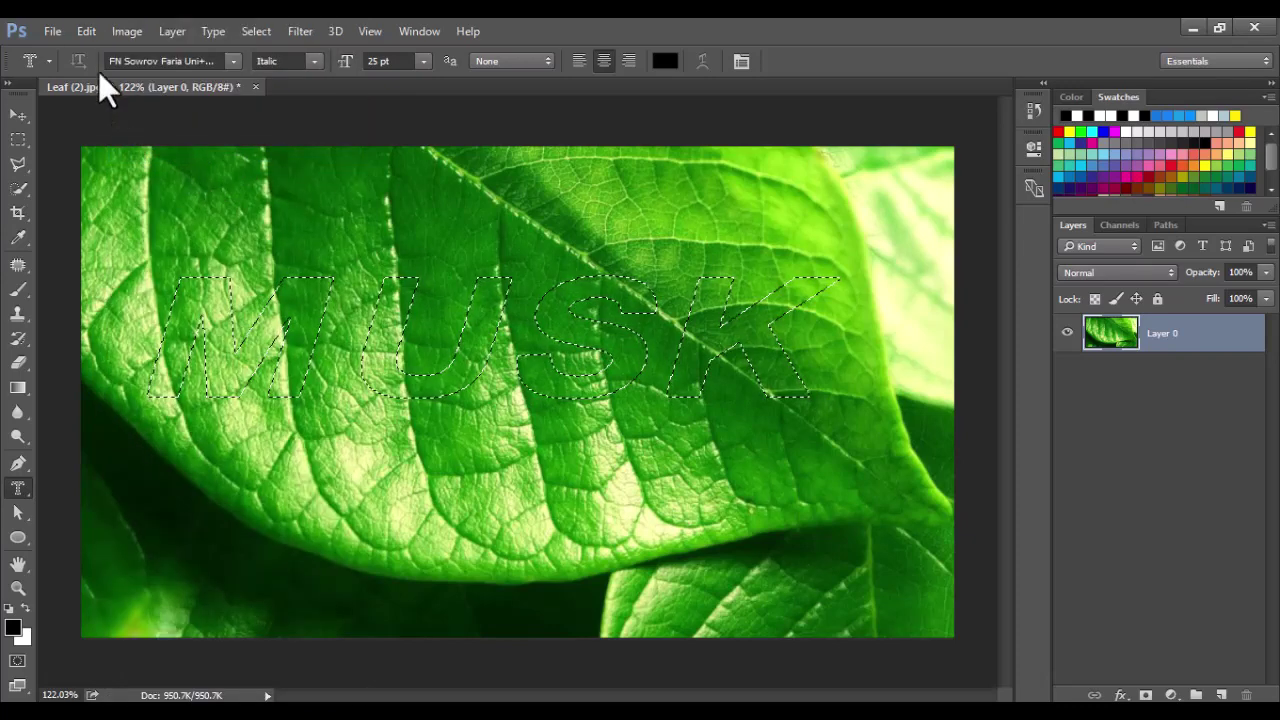
{"action": "left_click", "coordinate": [89, 33]}
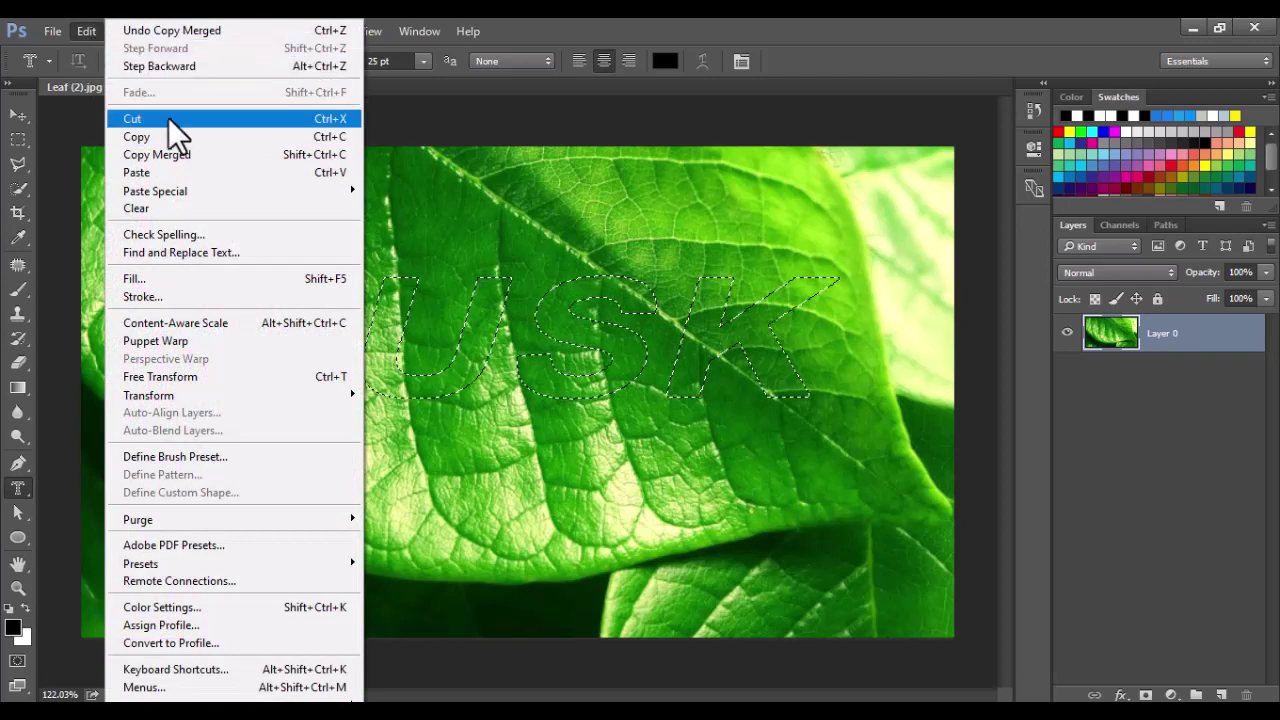
{"action": "left_click", "coordinate": [223, 176]}
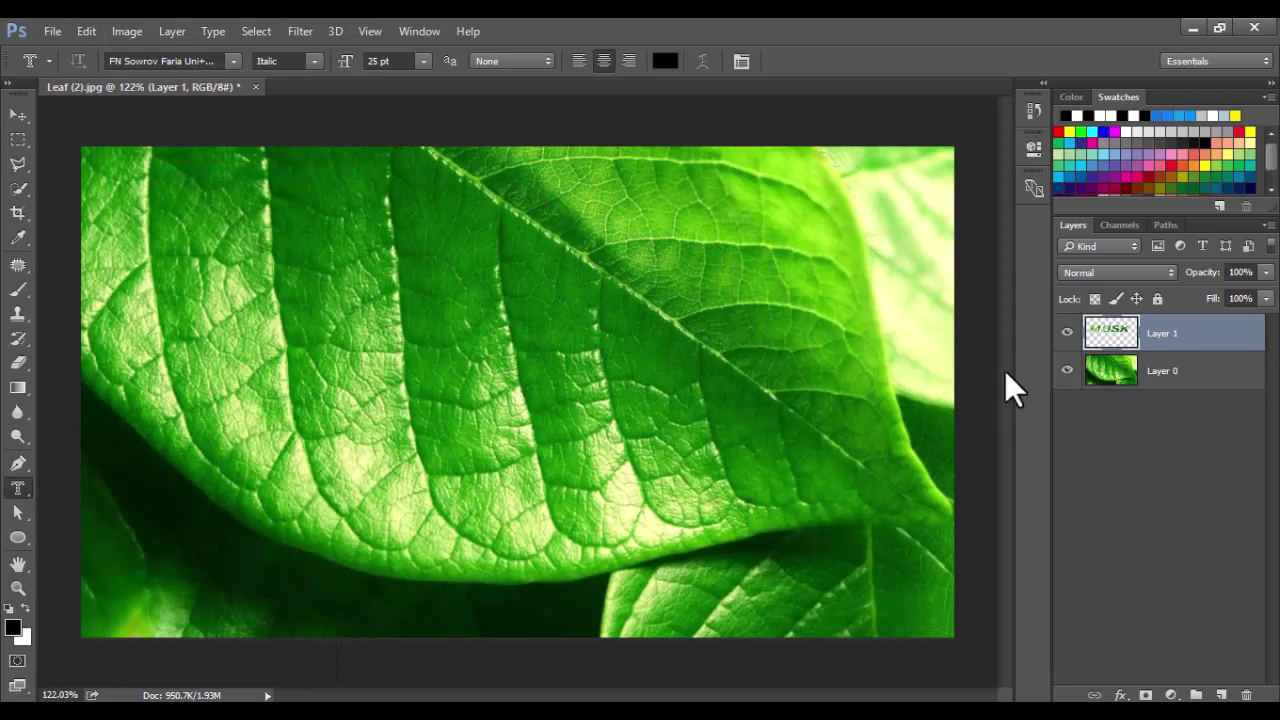
Step: Add a dark green drop shadow to Layer 1 (distance 15, spread 12%, size 10)
{"action": "right_click", "coordinate": [1190, 340]}
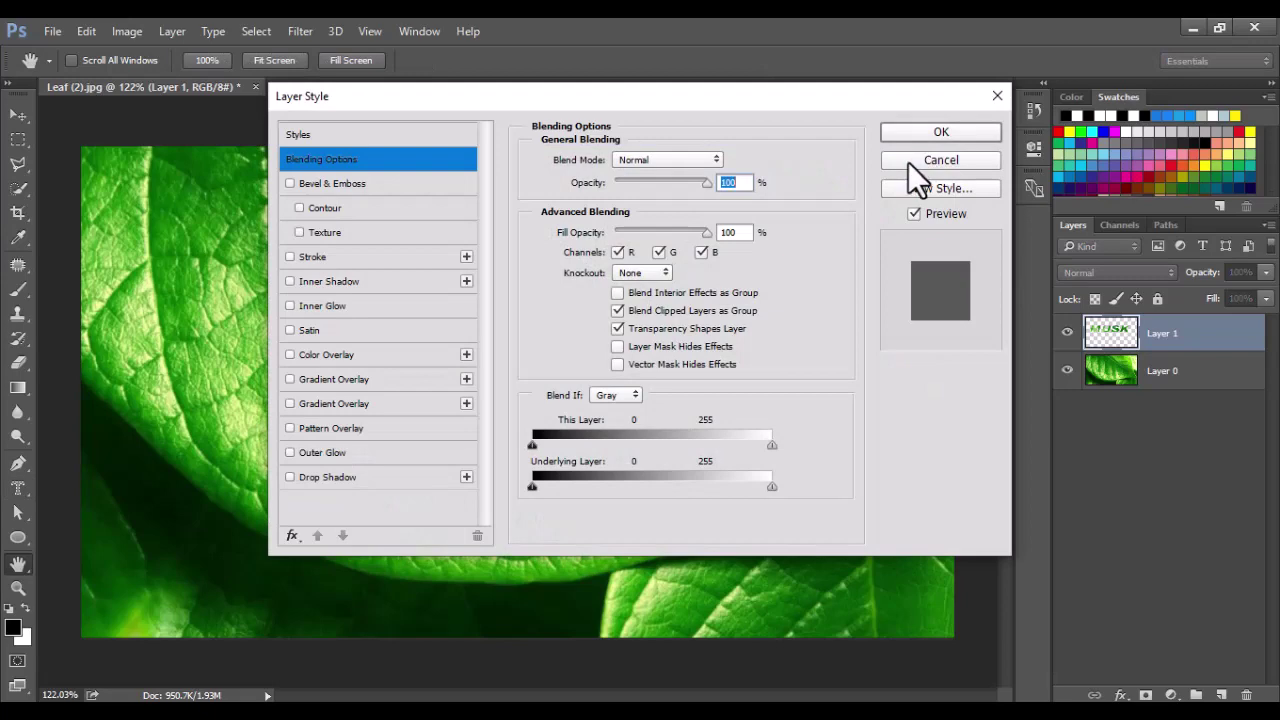
{"action": "left_click_drag", "start_coordinate": [608, 96], "coordinate": [672, 75]}
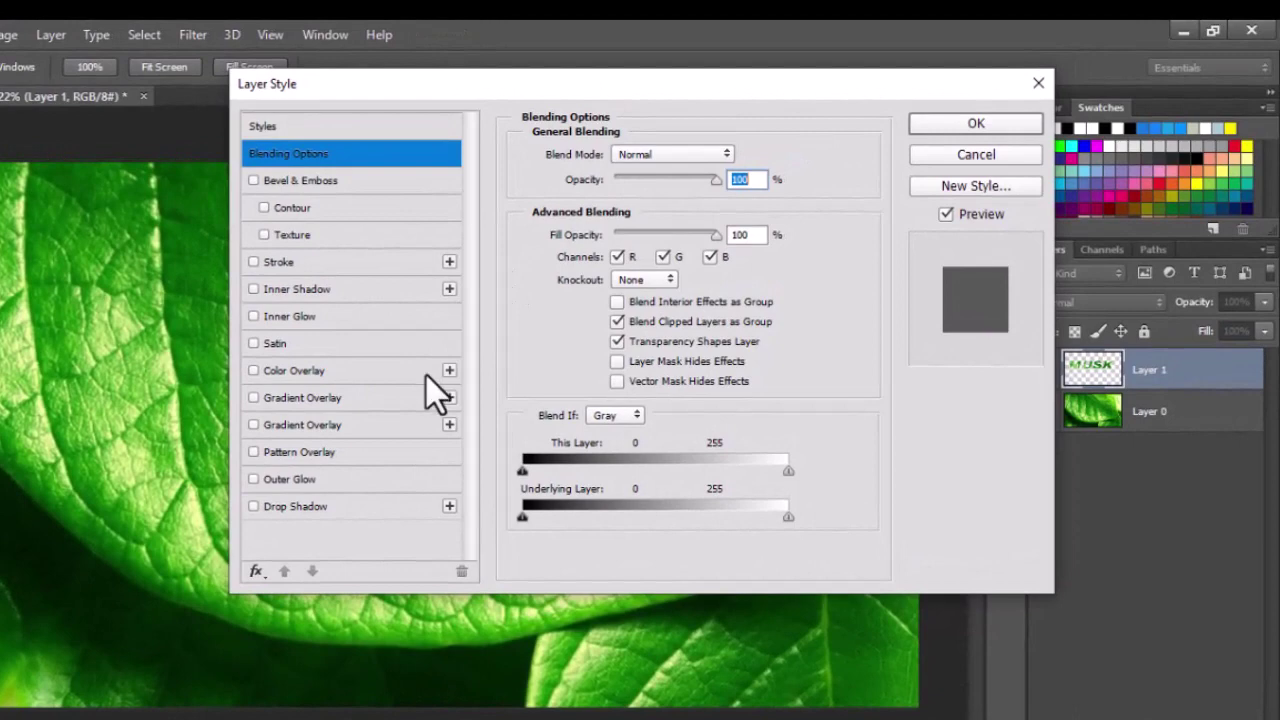
{"action": "left_click", "coordinate": [366, 507]}
{"action": "mouse_move", "coordinate": [614, 95]}
{"action": "left_mouse_down"}
{"action": "mouse_move", "coordinate": [857, 97]}
{"action": "mouse_move", "coordinate": [810, 96]}
{"action": "left_mouse_up"}
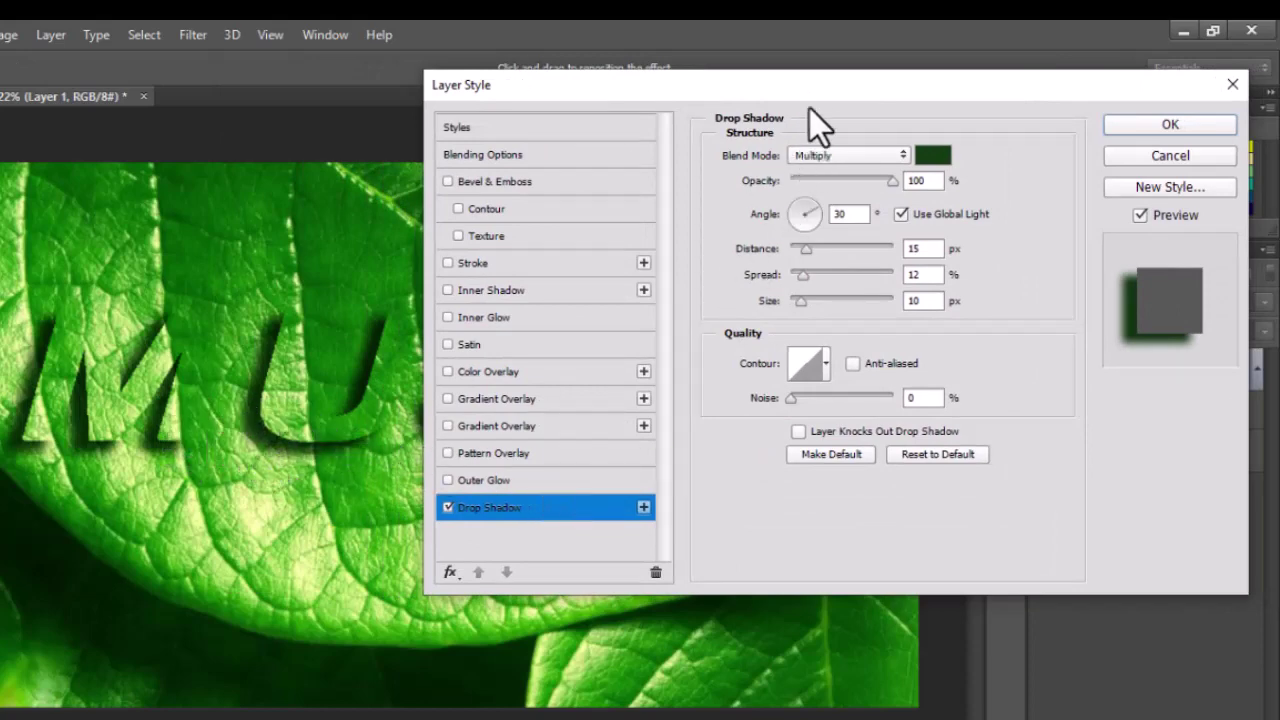
Step: Keep the shadow on Multiply and change its colour to a bright green sampled from the leaf
{"action": "left_click_drag", "start_coordinate": [807, 86], "coordinate": [748, 86]}
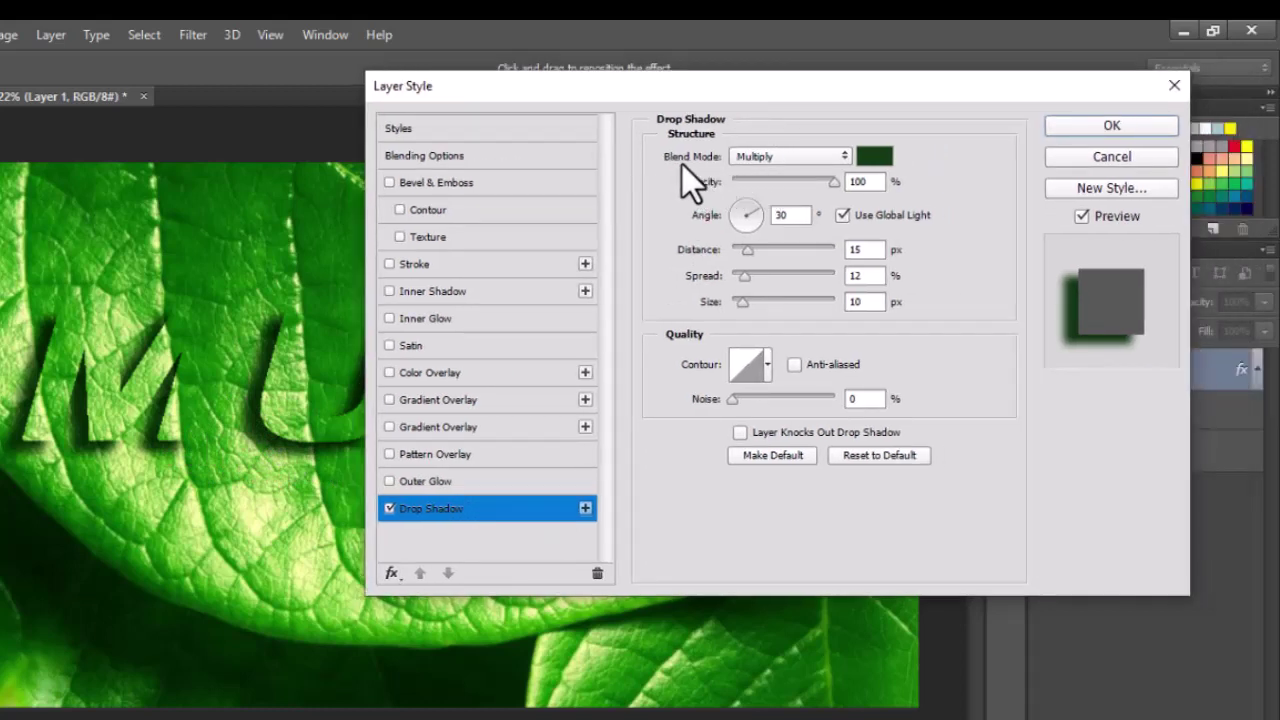
{"action": "left_click", "coordinate": [772, 158]}
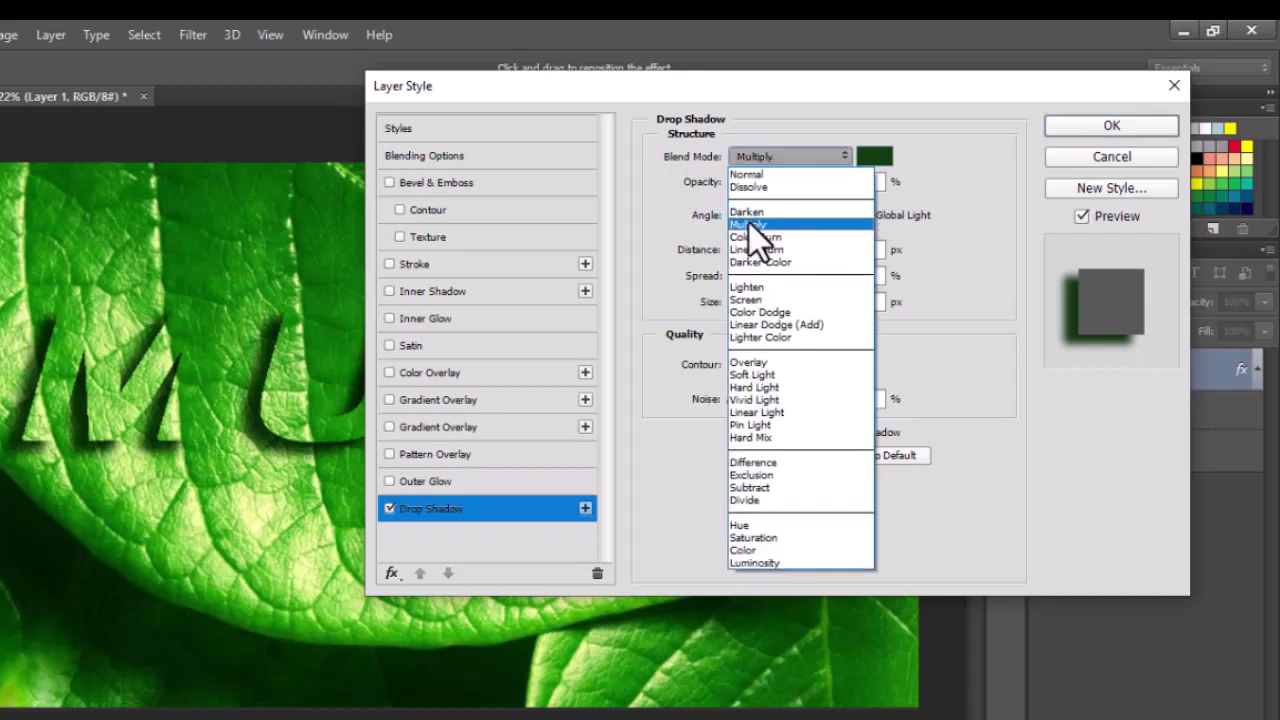
{"action": "left_click", "coordinate": [752, 224]}
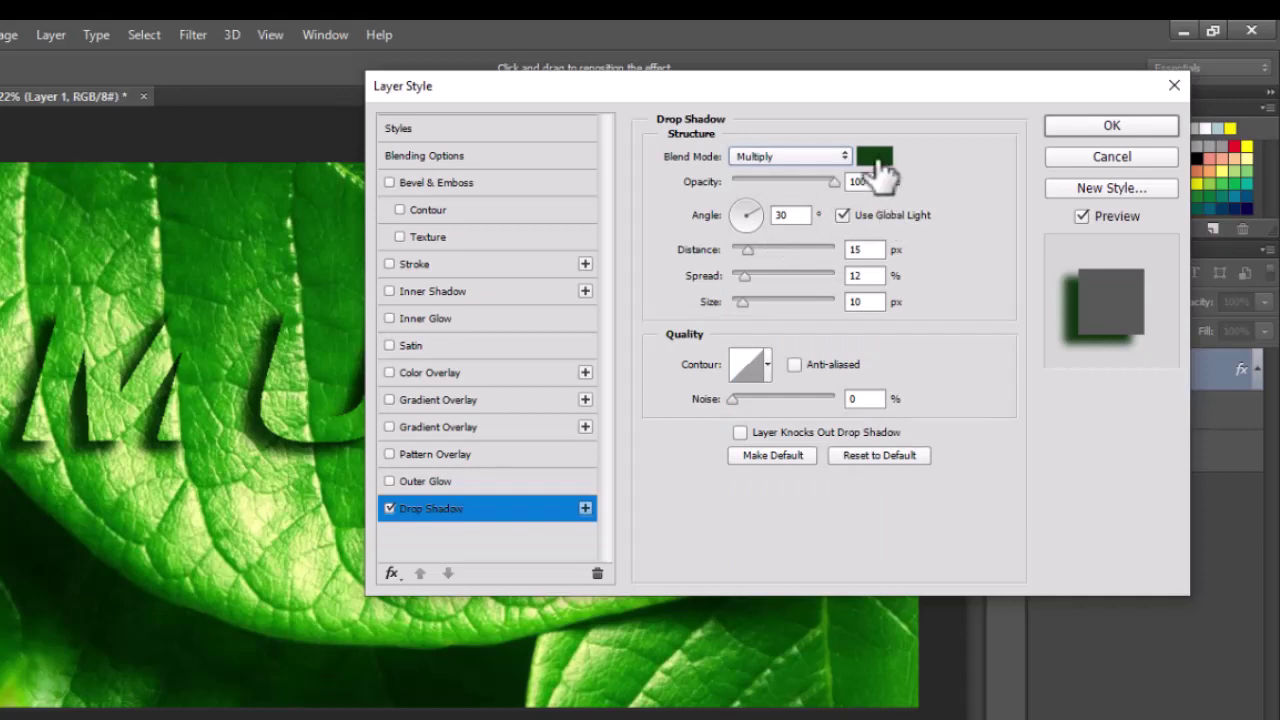
{"action": "left_click", "coordinate": [876, 157]}
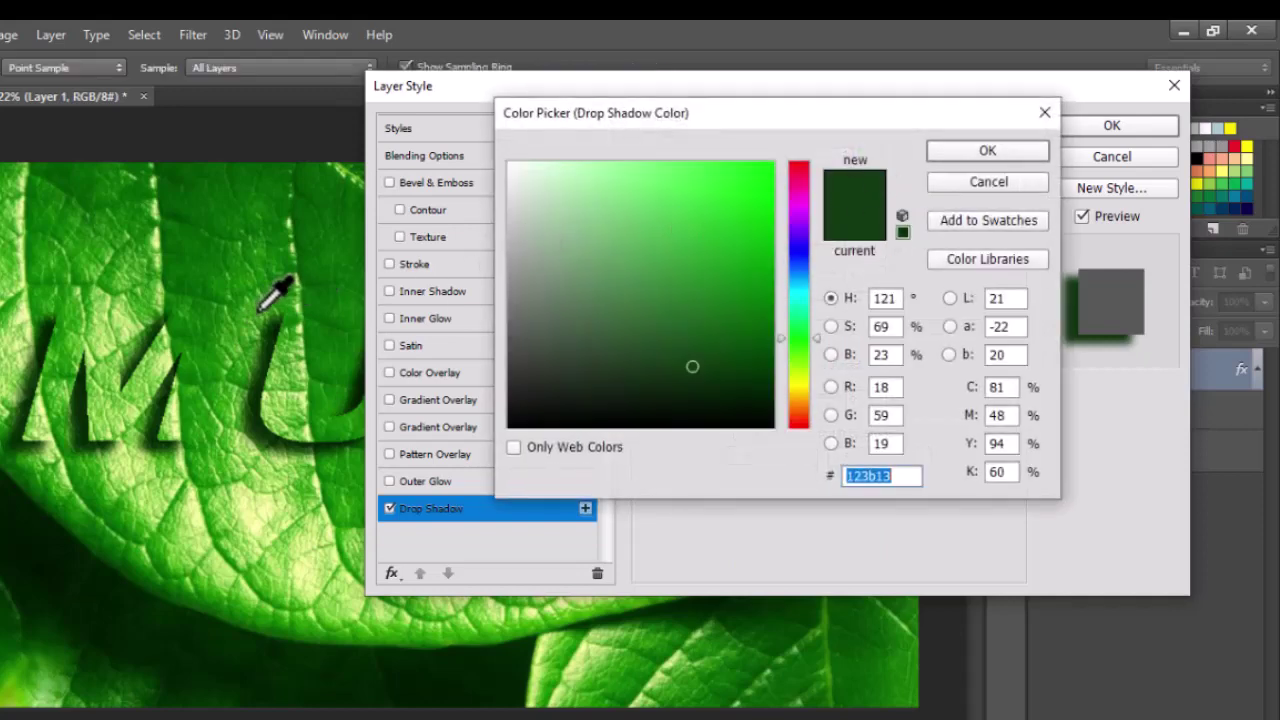
{"action": "left_click", "coordinate": [311, 297]}
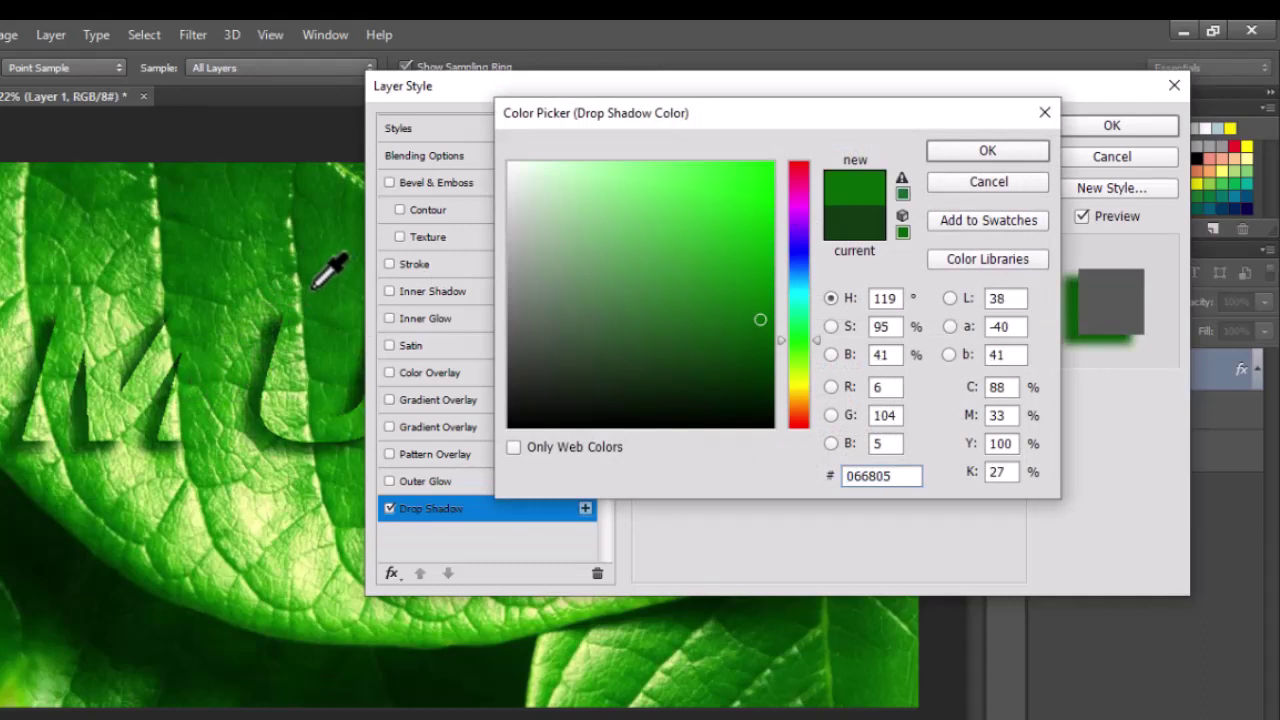
{"action": "left_click", "coordinate": [960, 152]}
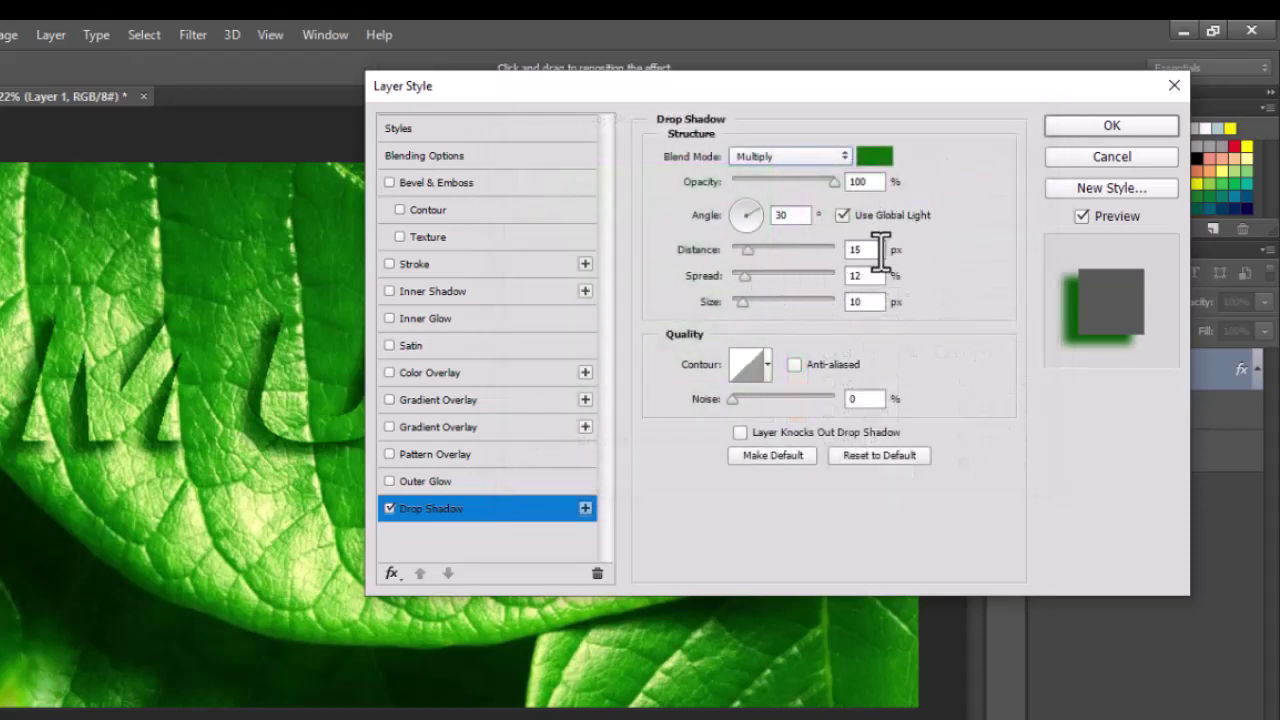
Step: Set the drop shadow to distance 25 px, spread 10% and size 8 px
{"action": "left_click_drag", "start_coordinate": [751, 250], "coordinate": [756, 251]}
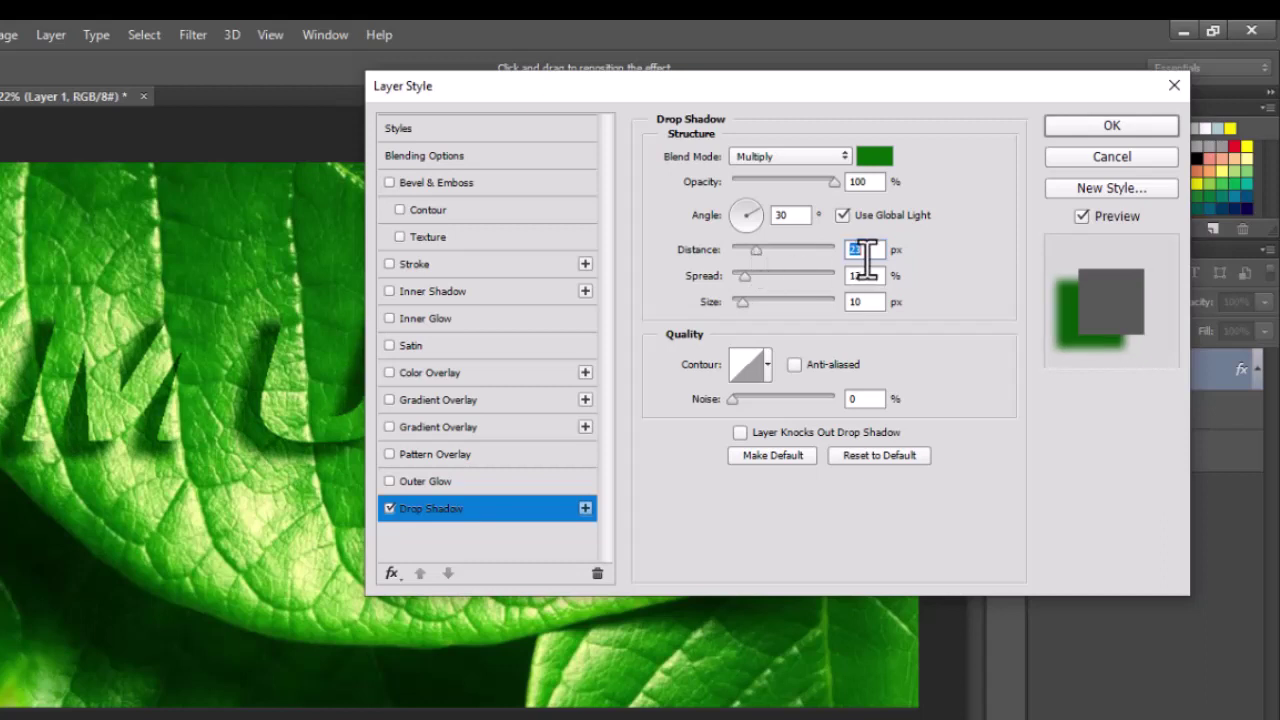
{"action": "type", "text": "25"}
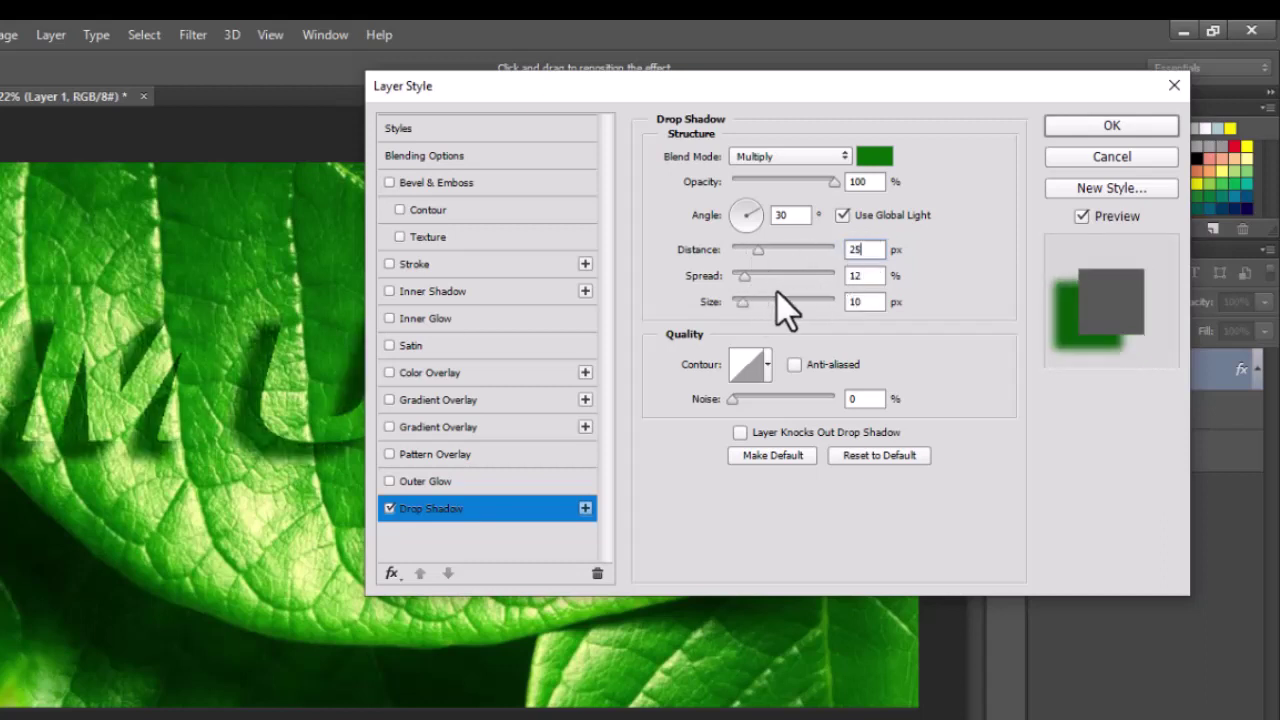
{"action": "left_click_drag", "start_coordinate": [744, 276], "coordinate": [743, 281]}
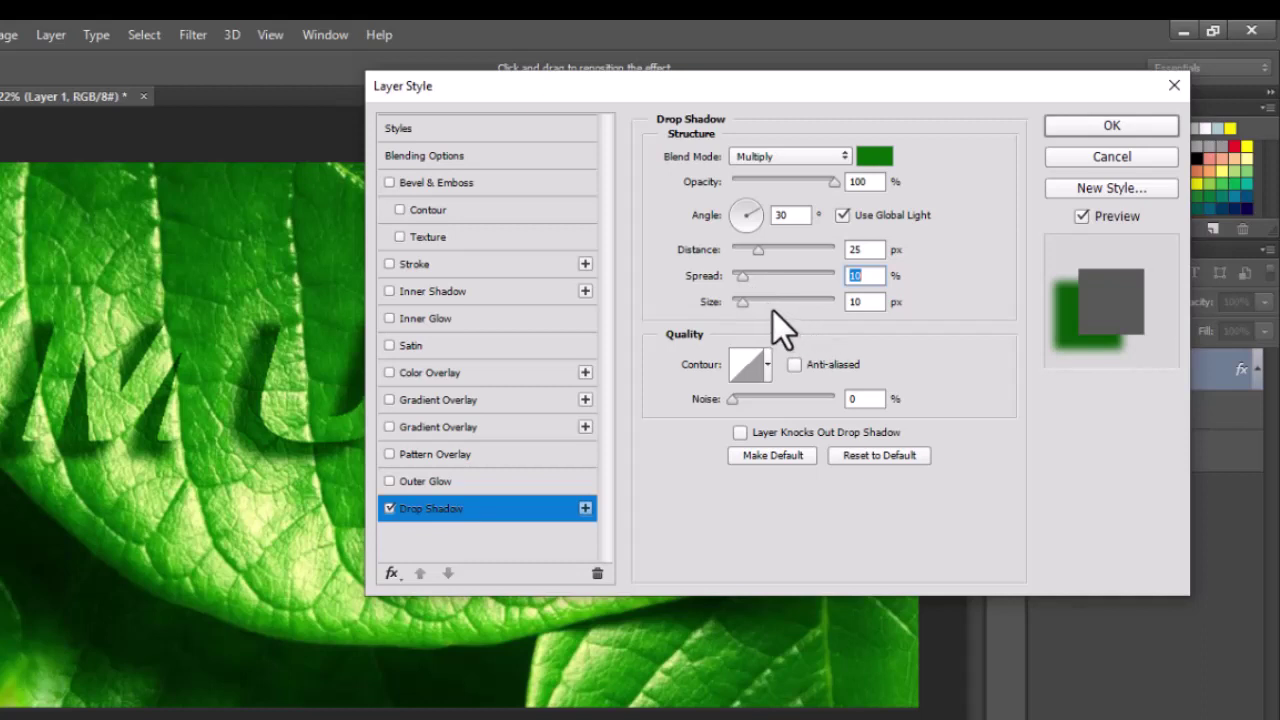
{"action": "double_click", "coordinate": [860, 302]}
{"action": "type", "text": "8"}
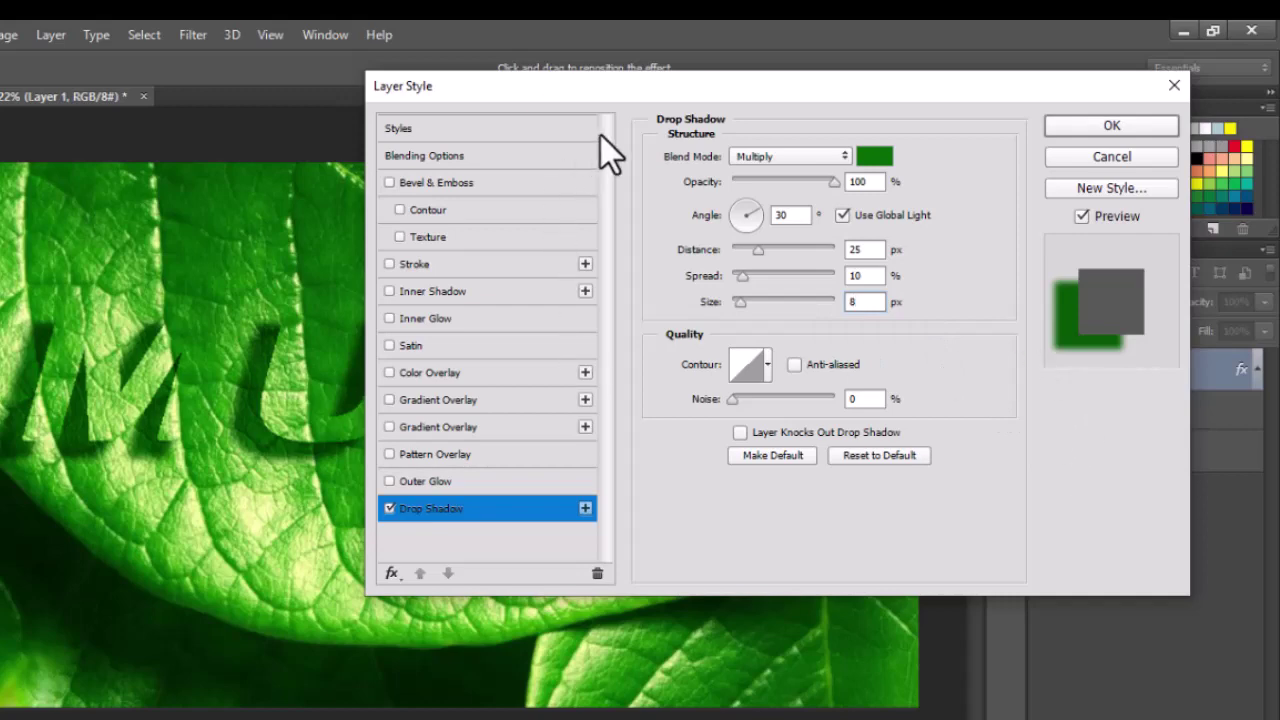
{"action": "mouse_move", "coordinate": [690, 116]}
{"action": "left_mouse_down"}
{"action": "mouse_move", "coordinate": [728, 128]}
{"action": "mouse_move", "coordinate": [788, 94]}
{"action": "left_mouse_up"}
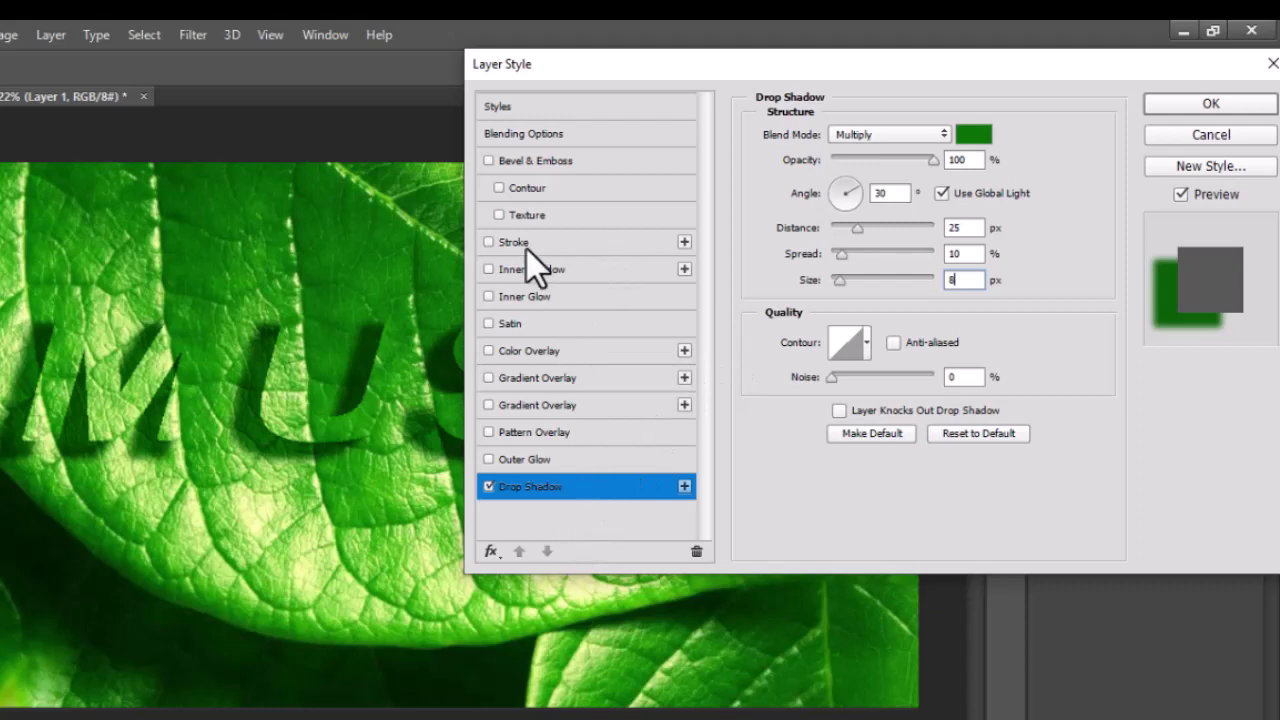
Step: Enable Stroke and set its colour to light green 7cb540 sampled from the leaf
{"action": "left_click", "coordinate": [596, 247]}
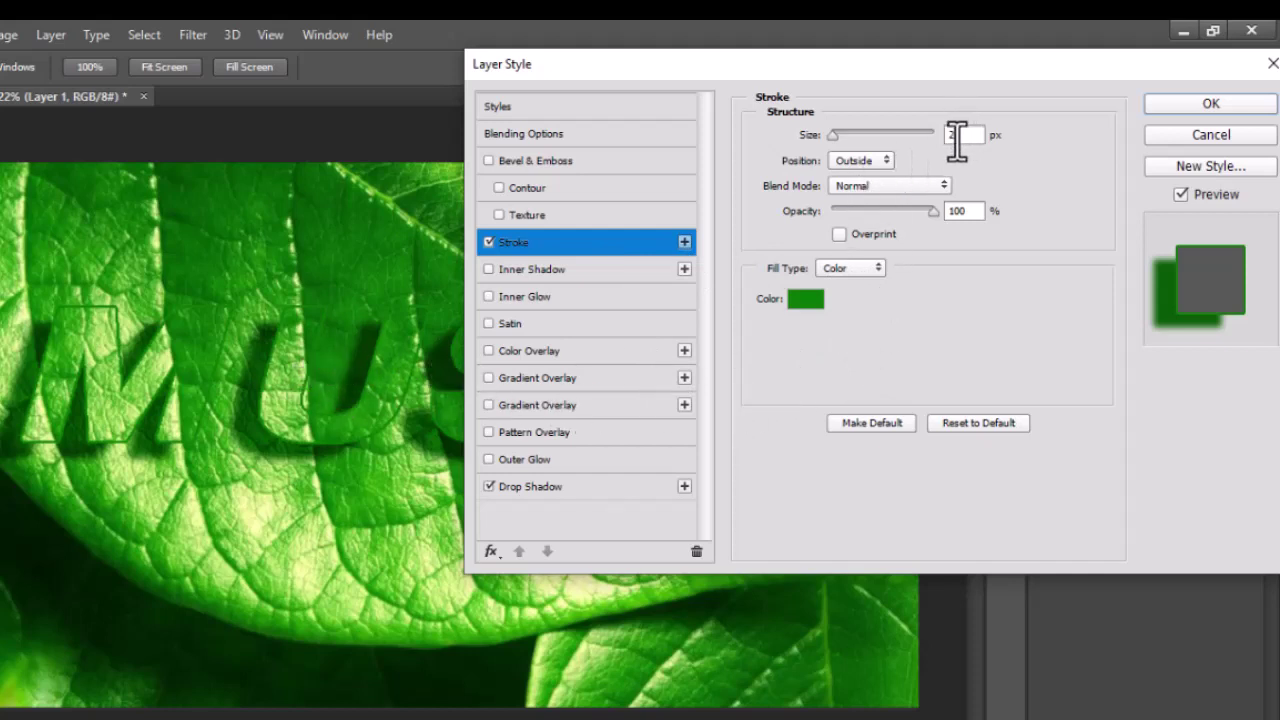
{"action": "left_click", "coordinate": [806, 300]}
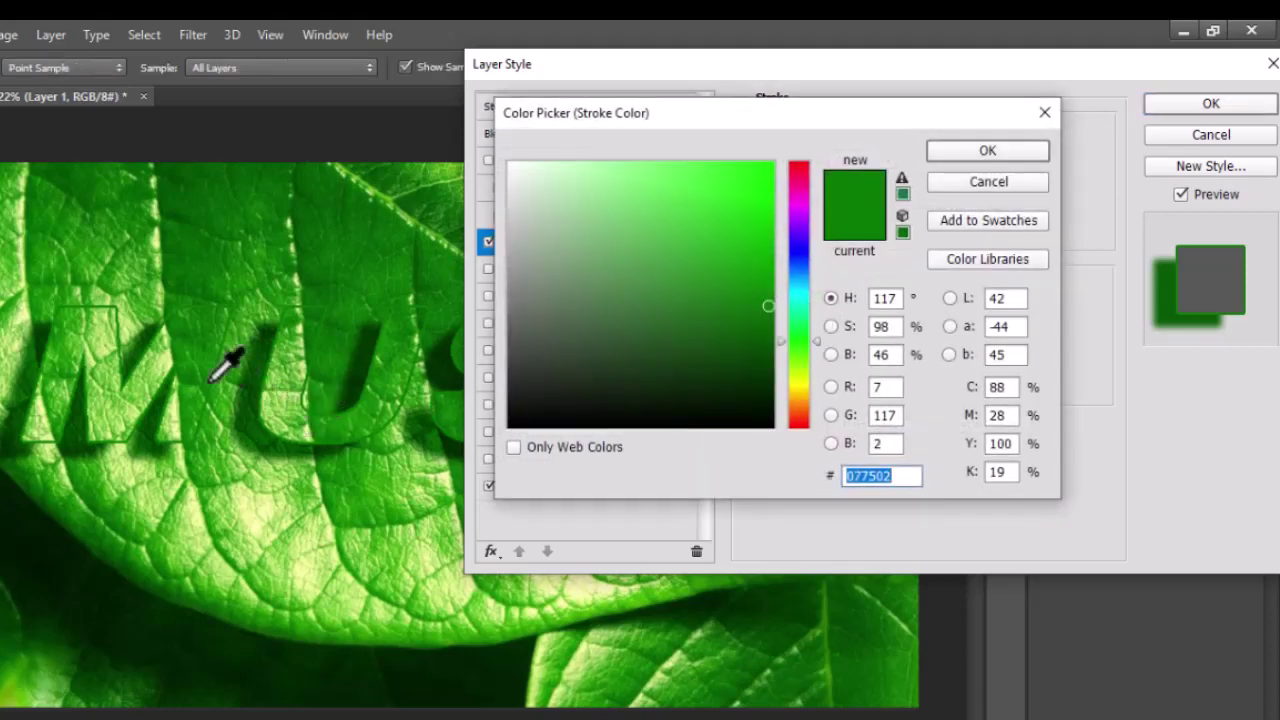
{"action": "left_click", "coordinate": [111, 327]}
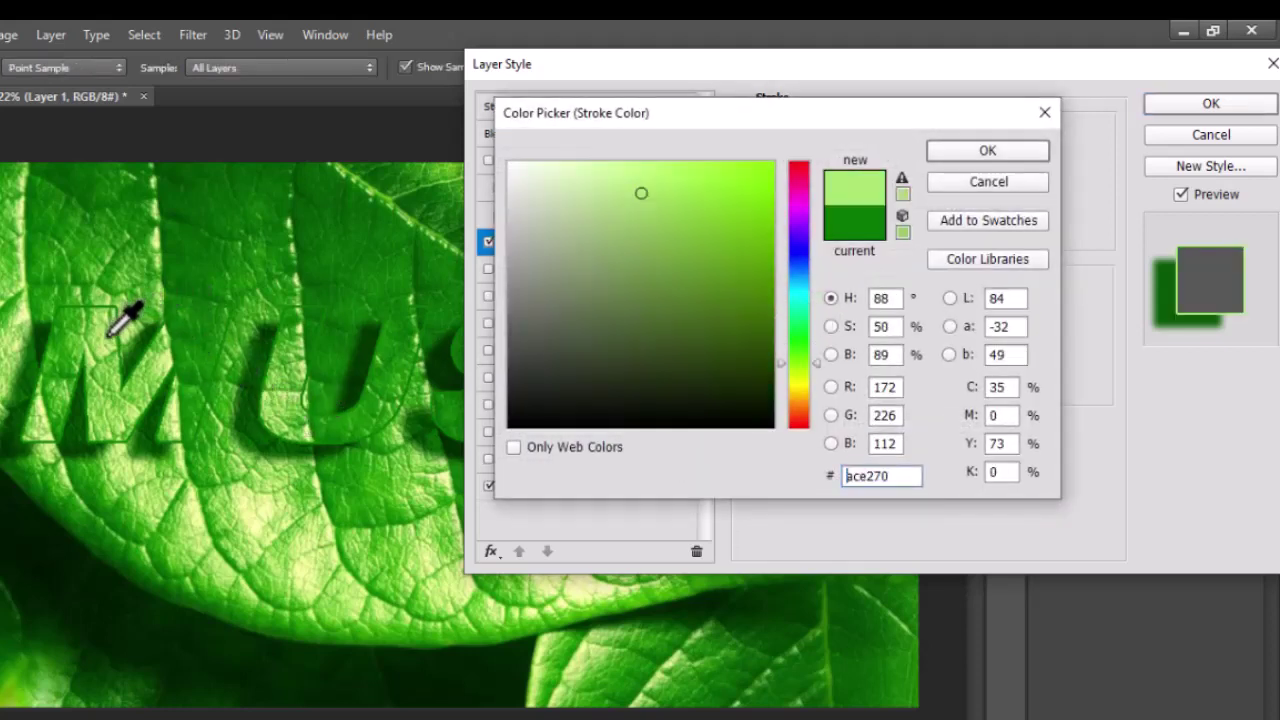
{"action": "left_click", "coordinate": [107, 326]}
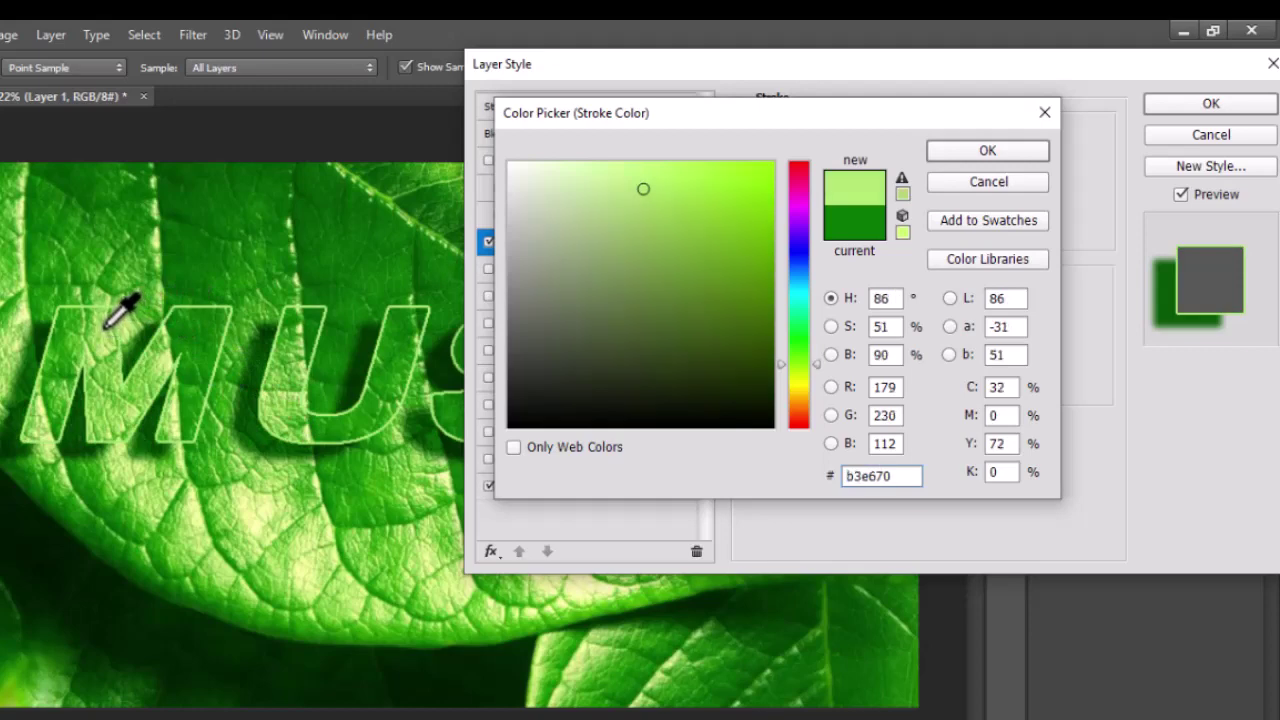
{"action": "left_click", "coordinate": [107, 325]}
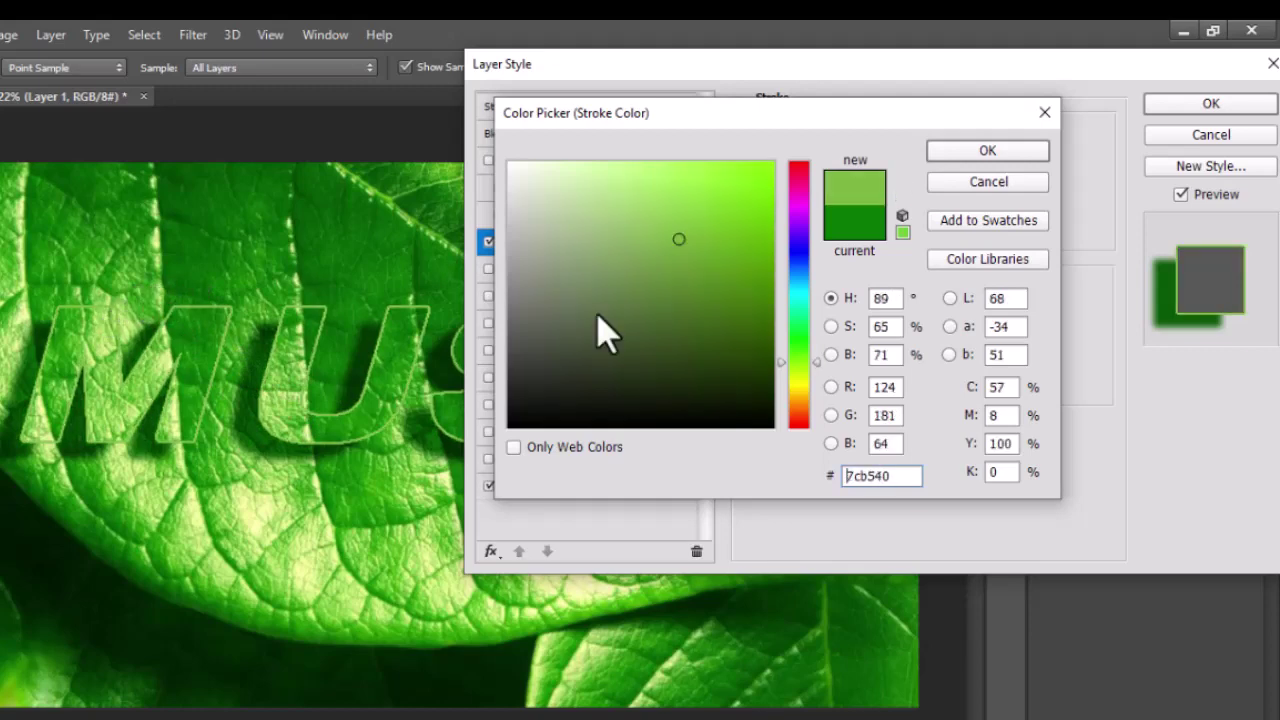
{"action": "left_click", "coordinate": [980, 152]}
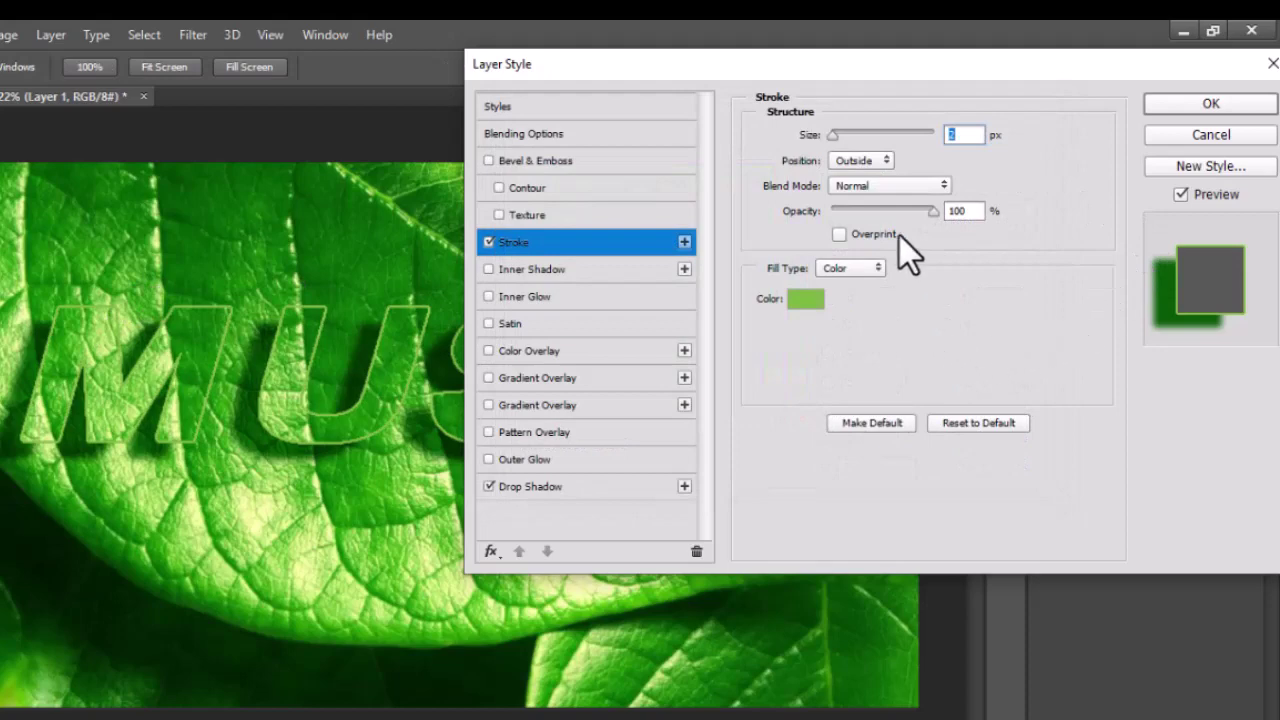
Step: Set the stroke size to 1 px and apply the stroke and drop shadow
{"action": "left_click", "coordinate": [838, 136]}
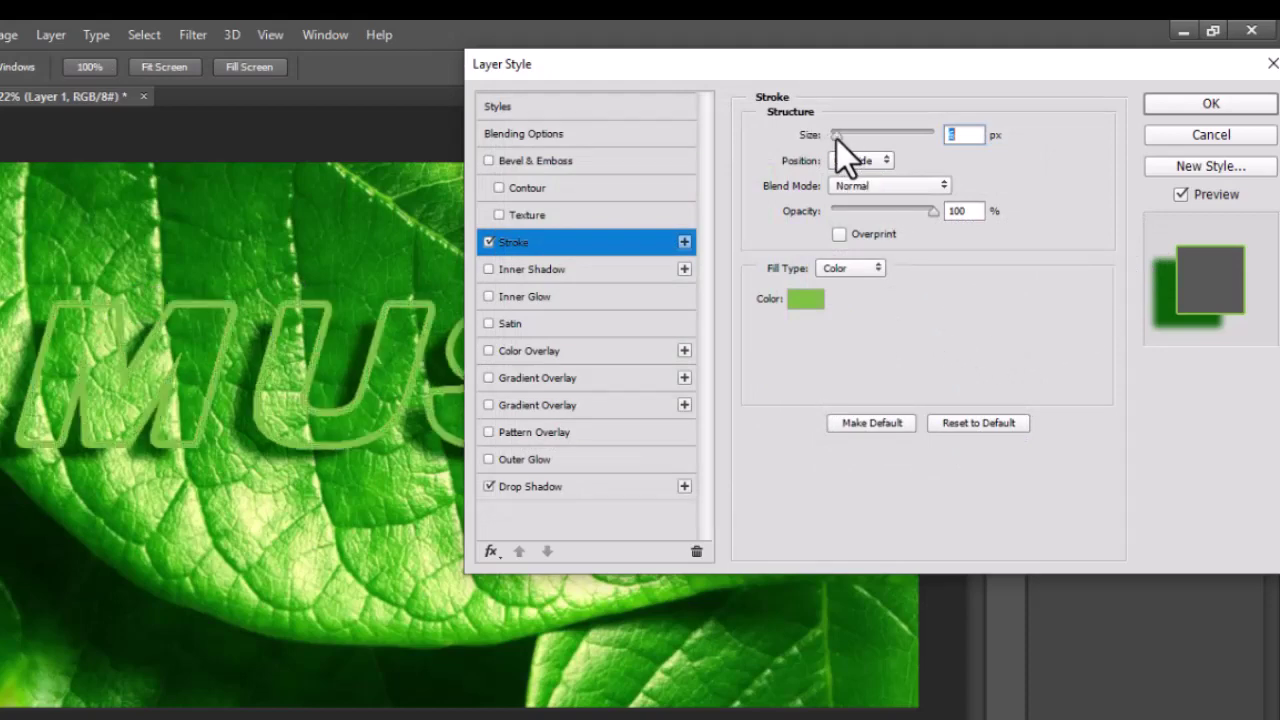
{"action": "left_click_drag", "start_coordinate": [839, 140], "coordinate": [831, 139]}
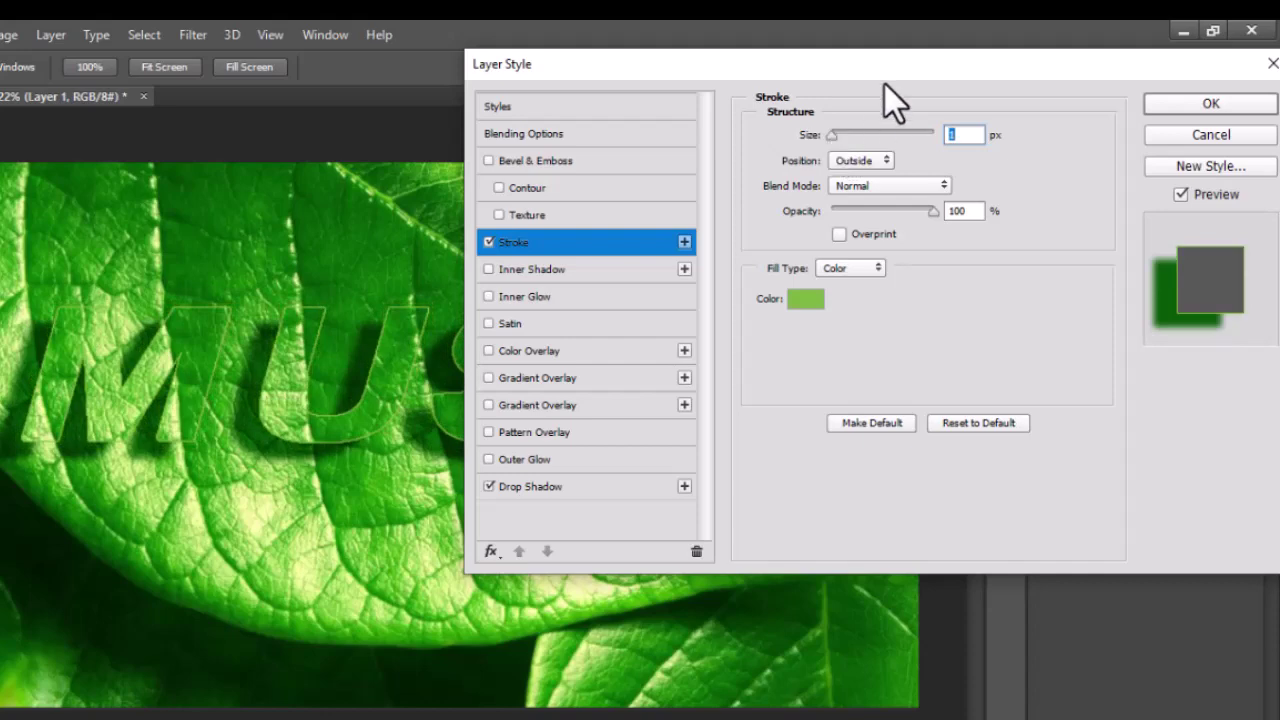
{"action": "mouse_move", "coordinate": [885, 68]}
{"action": "left_mouse_down"}
{"action": "mouse_move", "coordinate": [744, 60]}
{"action": "mouse_move", "coordinate": [817, 87]}
{"action": "left_mouse_up"}
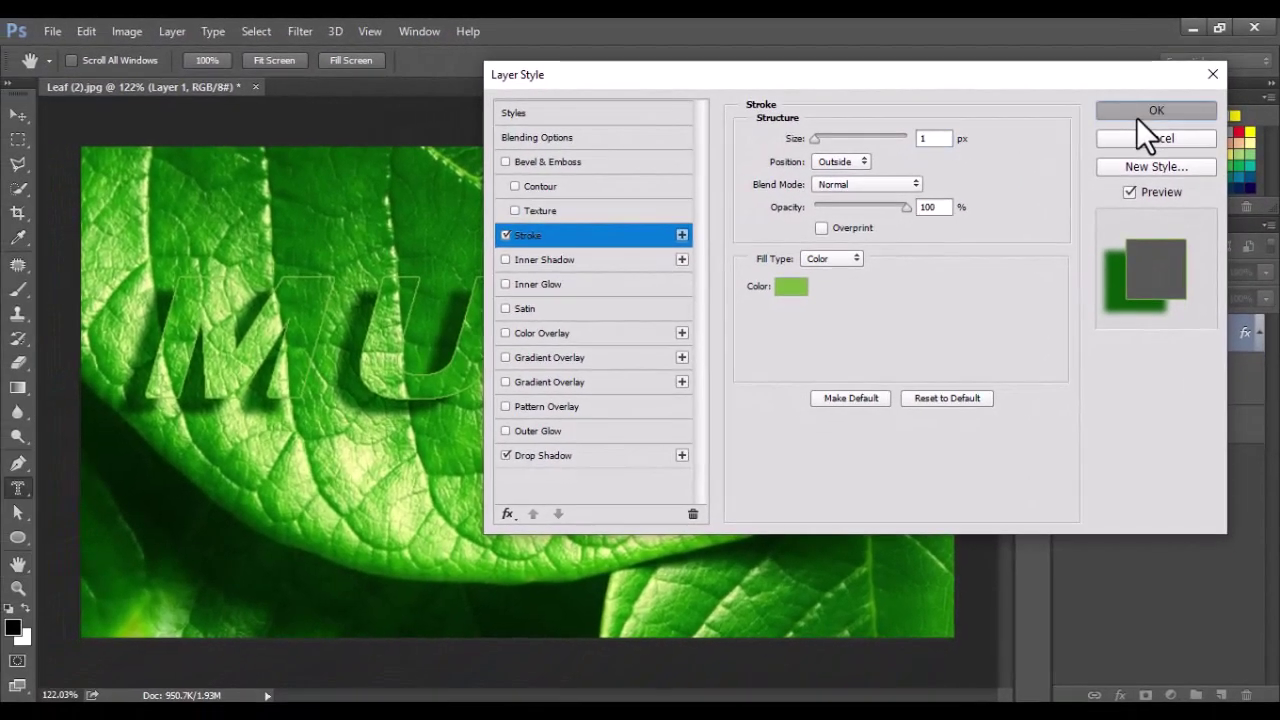
{"action": "left_click", "coordinate": [1130, 124]}
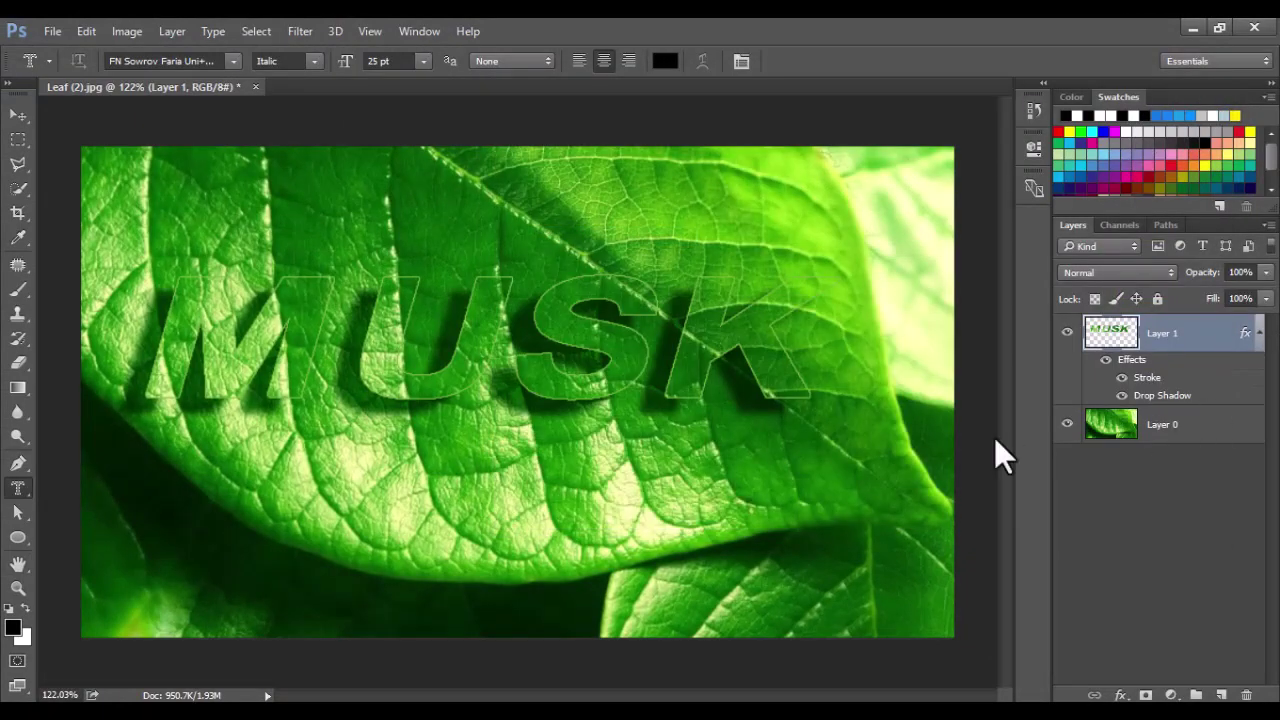
Step: Switch to the Move tool with the styled MUSK layer finished
{"action": "left_click", "coordinate": [12, 112]}
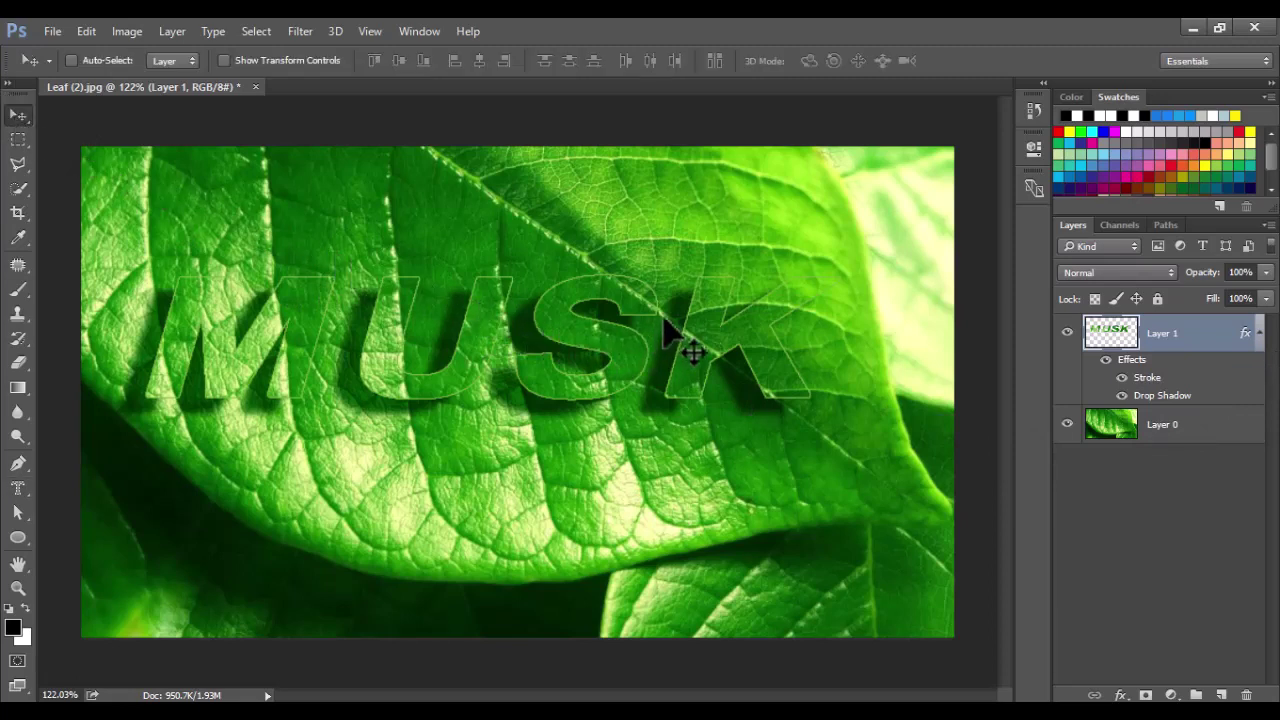